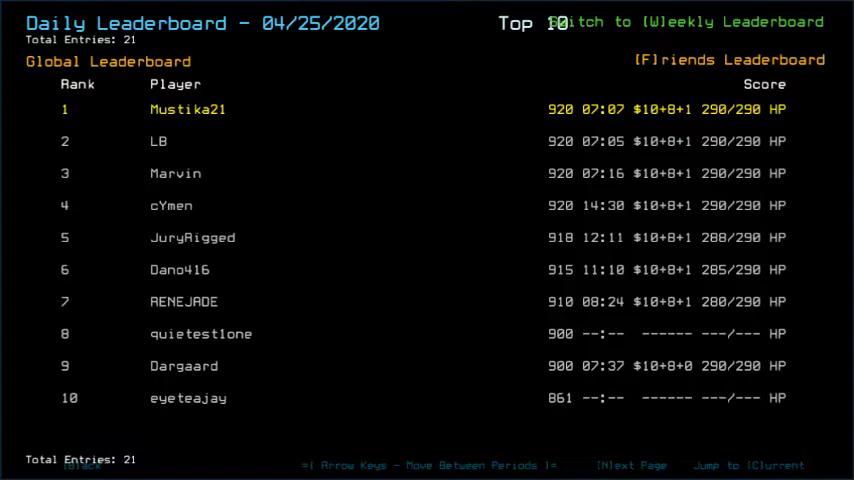
- View the Friends daily leaderboard, then go back to the Challenge Launcher
key(f)
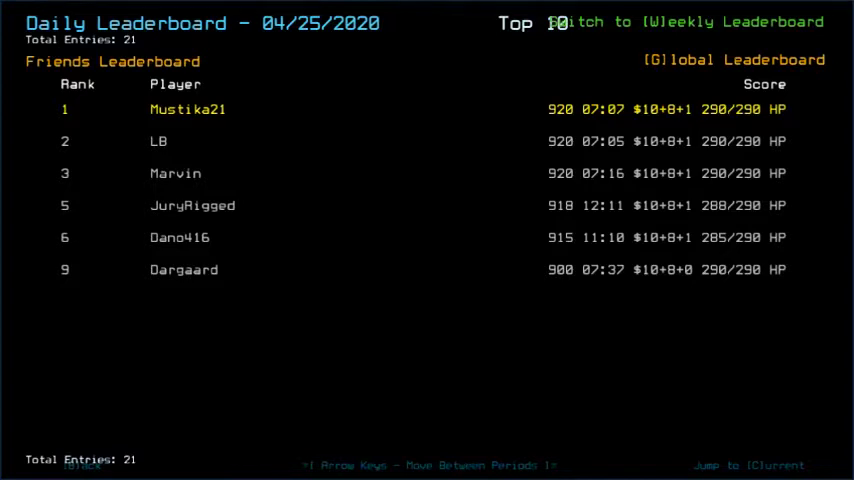
key(Escape)
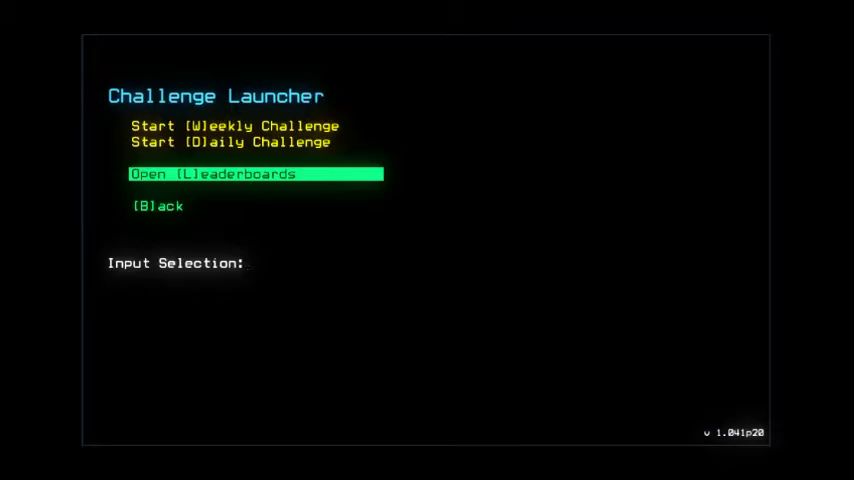
- Start the Daily Challenge and let the run load with three docked drones
key(d)
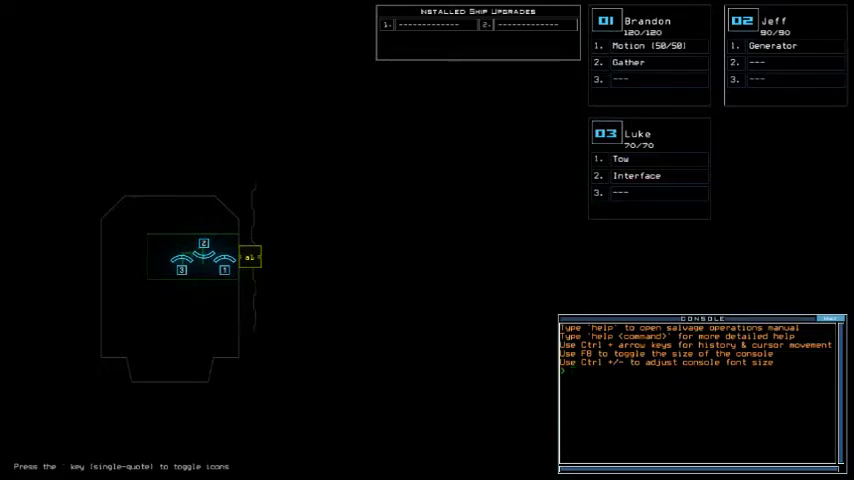
- Set graphics to Simple far view, Medium quality and Few clutter, then resume
key(Escape)
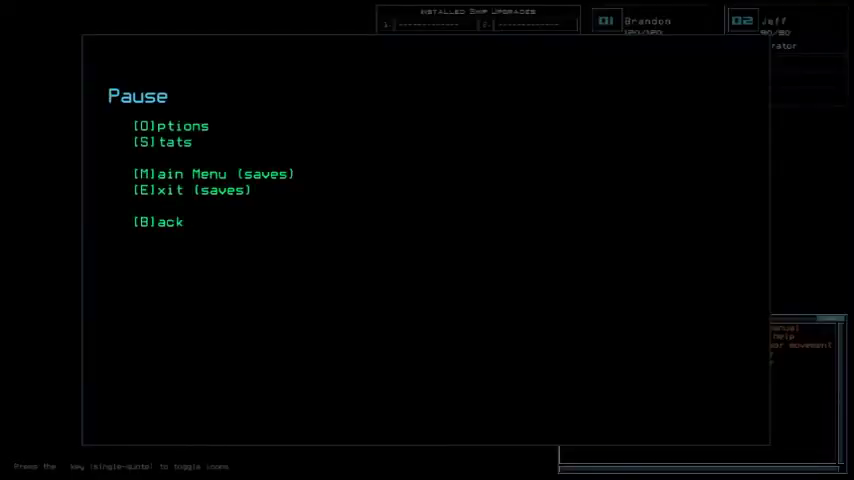
key(o)
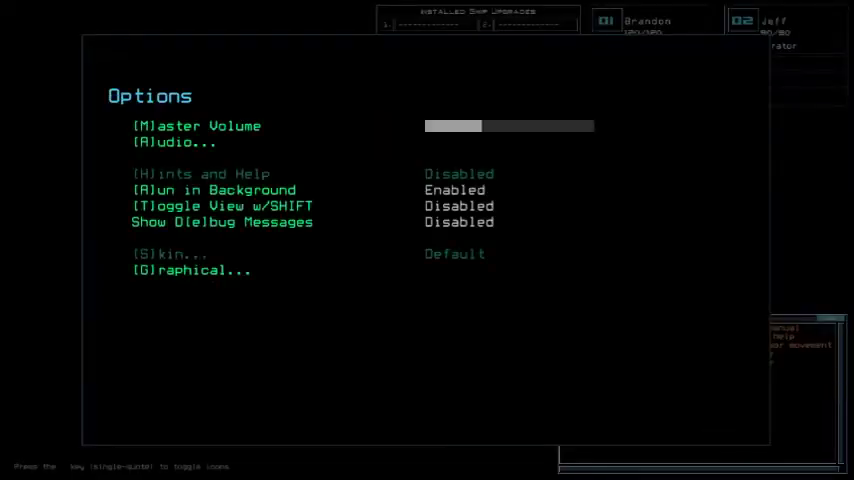
key(g)
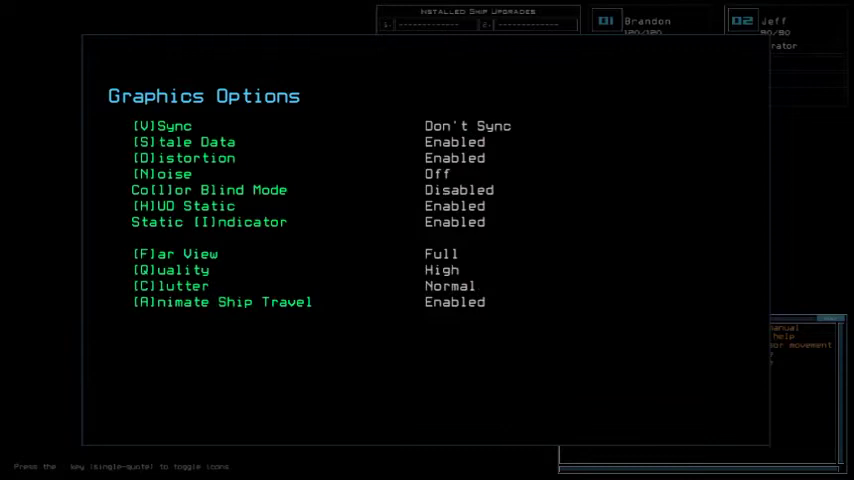
key(f)
key(q)
key(c)
key(b)
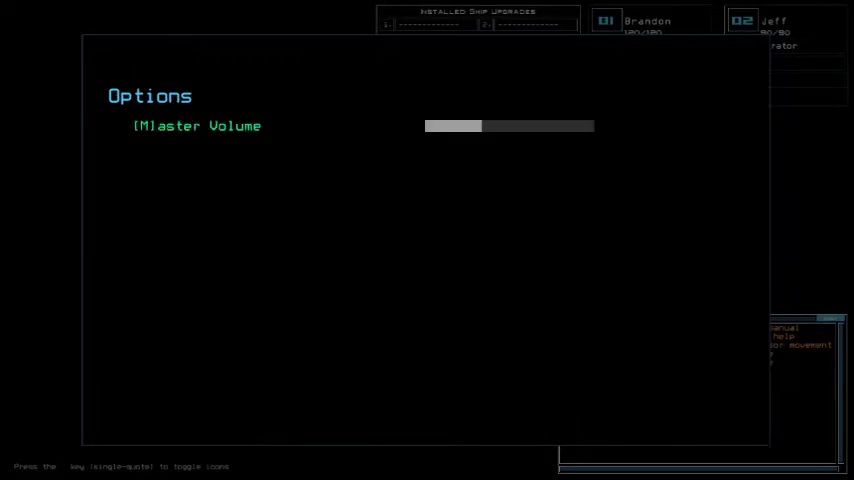
key(b)
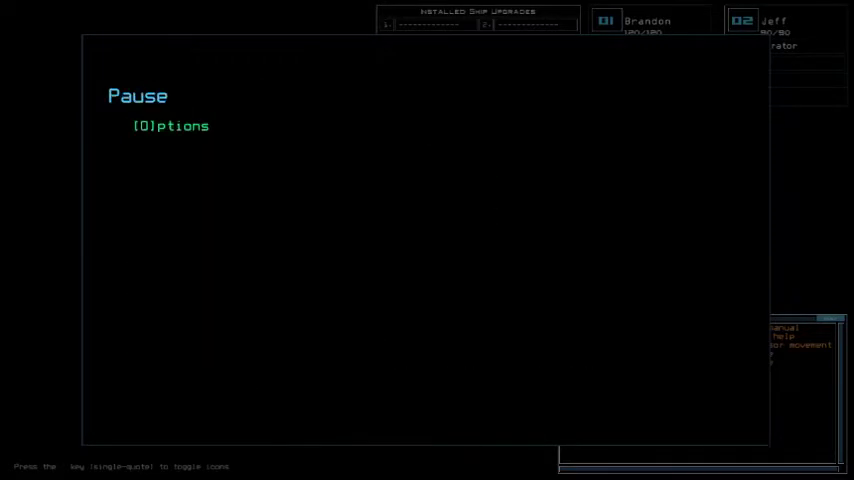
text(b)
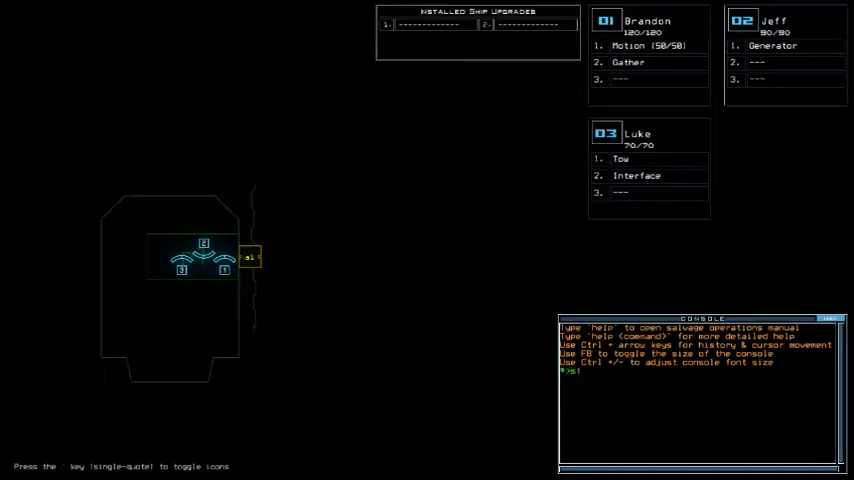
text(atus)
- List the derelict status and hand drone 03's Tow module to drone 02
key(Return)
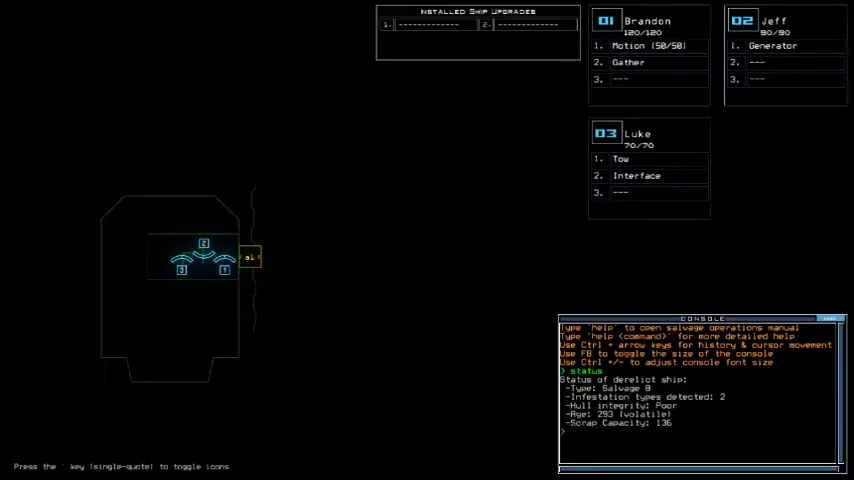
key(Tab)
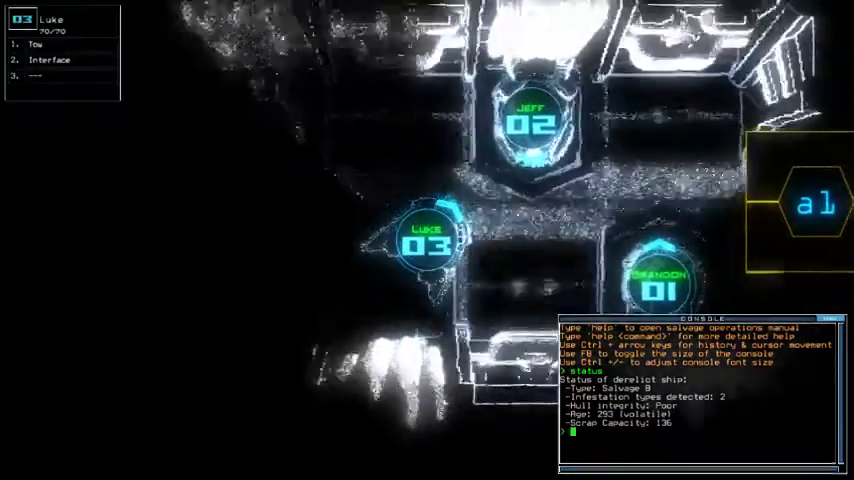
key(Return)
key(Escape)
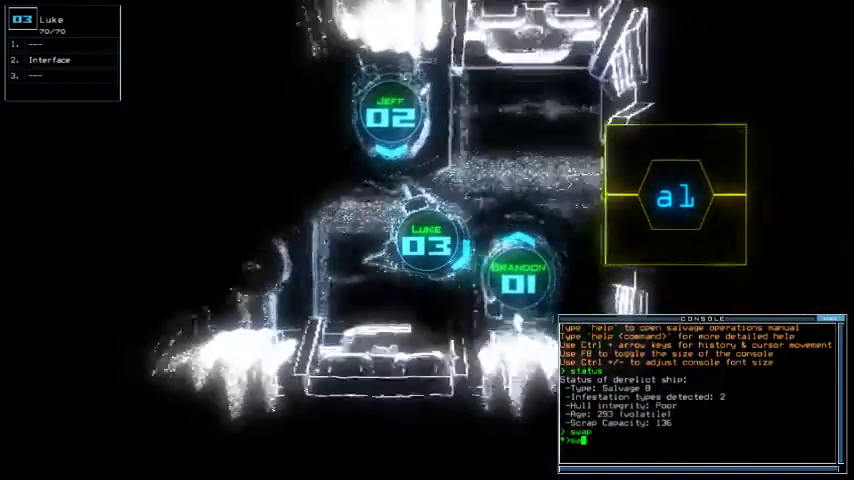
text(sa)
- Swap with drone 01 to move Motion and Gather onto drone 03
key(Return)
key(Right)
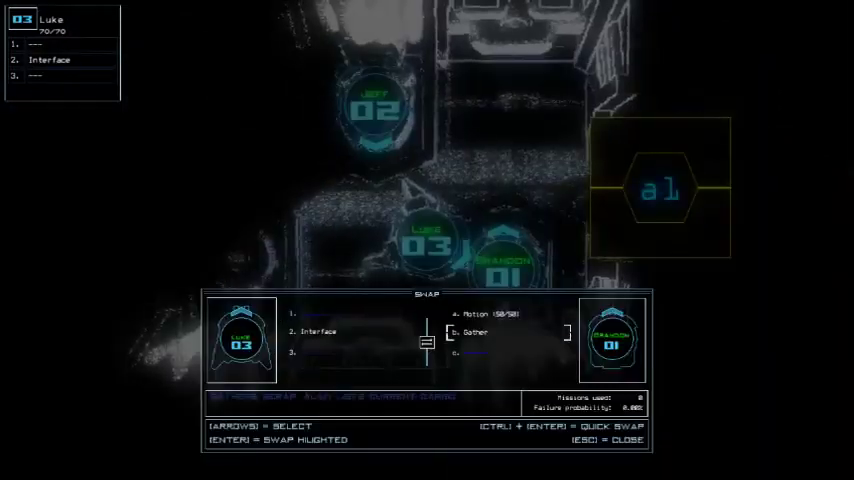
key(Return)
key(Return)
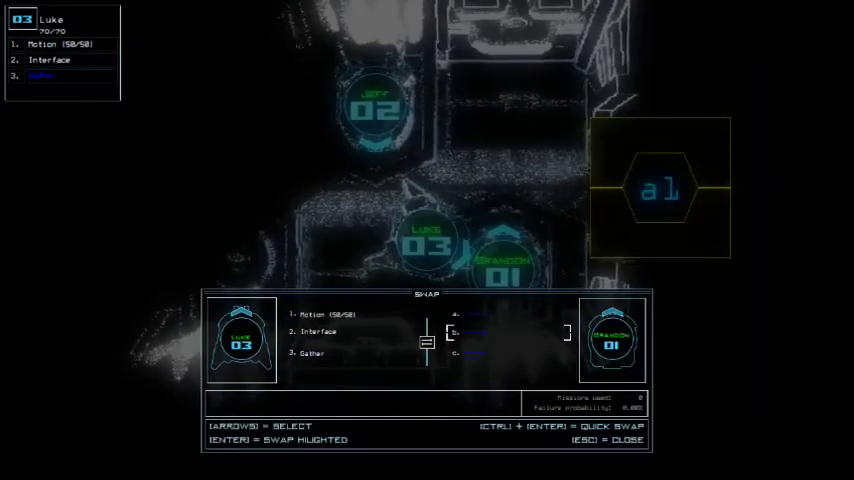
key(Escape)
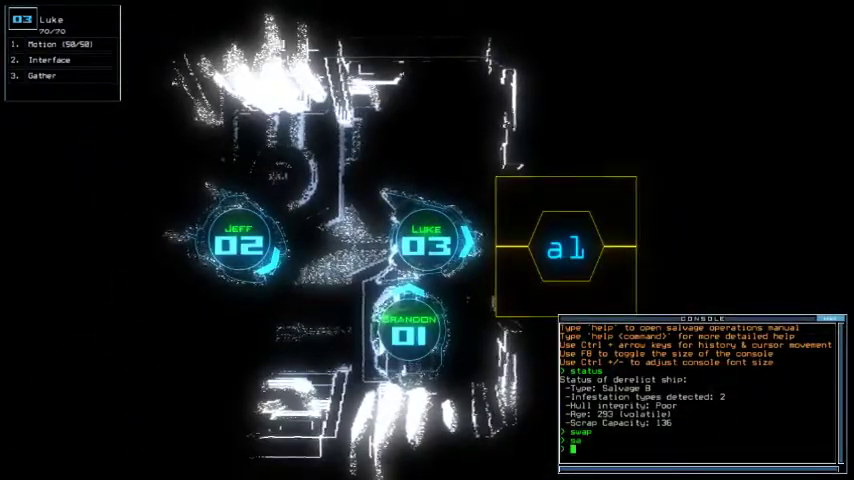
text(gc)
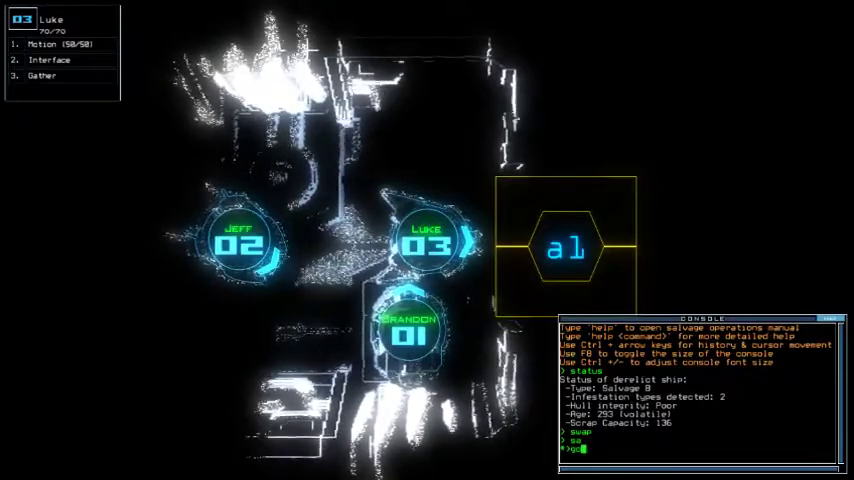
- Launch the mission, gather scrap three times and activate motion sensors
key(Return)
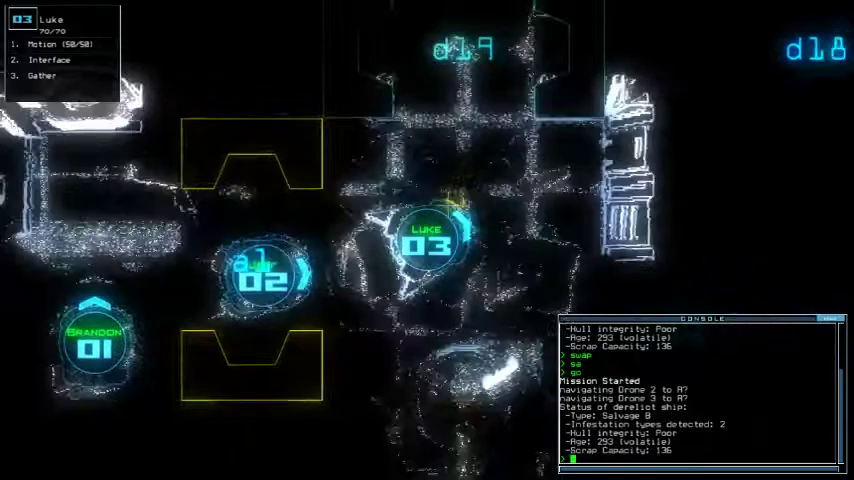
text(g)
key(Return)
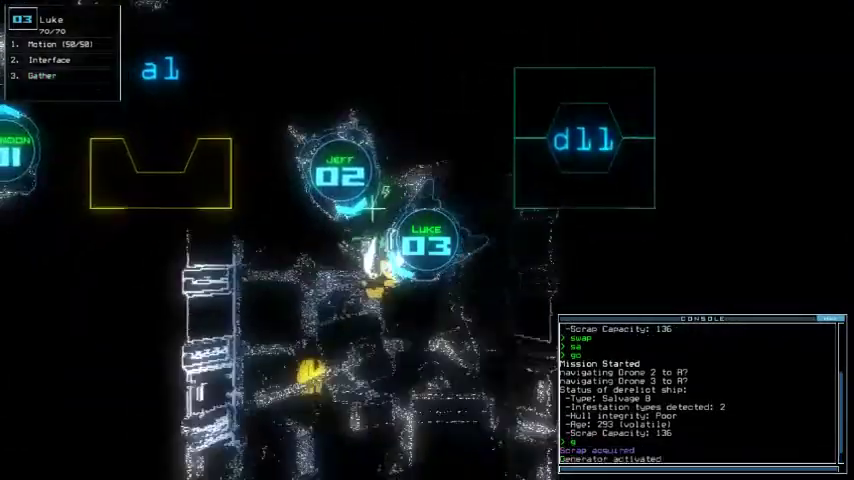
text(g)
key(Return)
text(g)
key(Return)
text(motion)
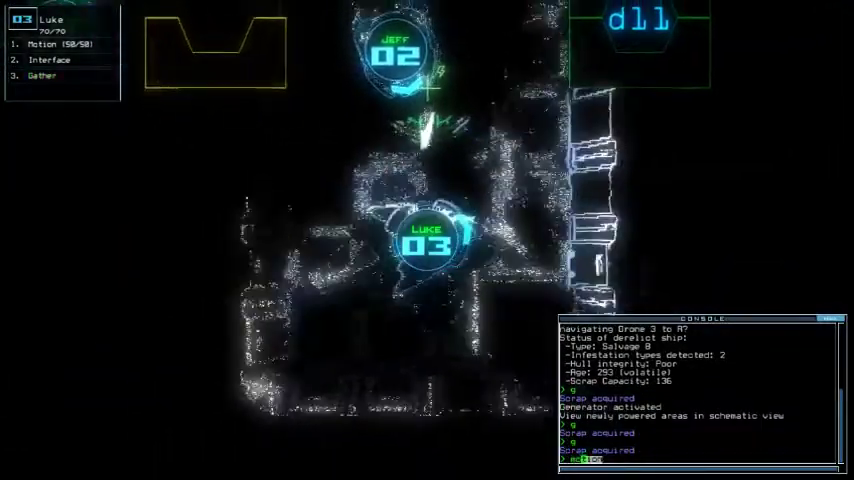
key(Return)
text(d11;d11)
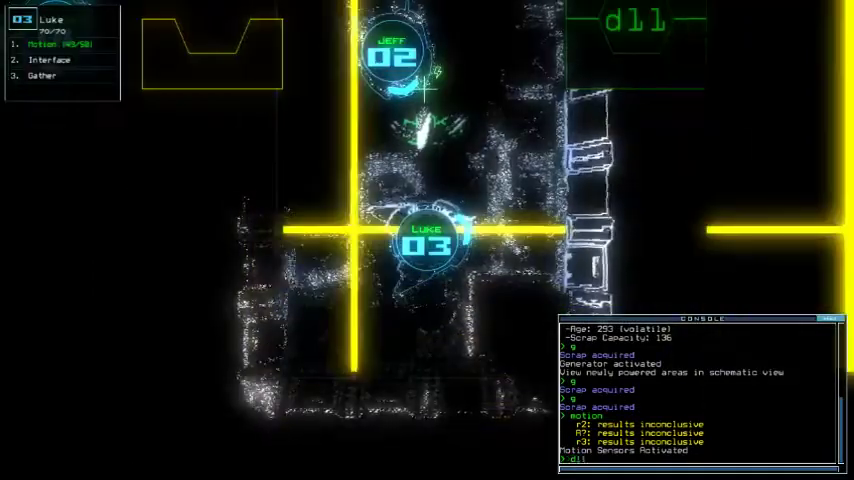
- Send the drones toward d11 and survey the derelict on the schematic map
key(Return)
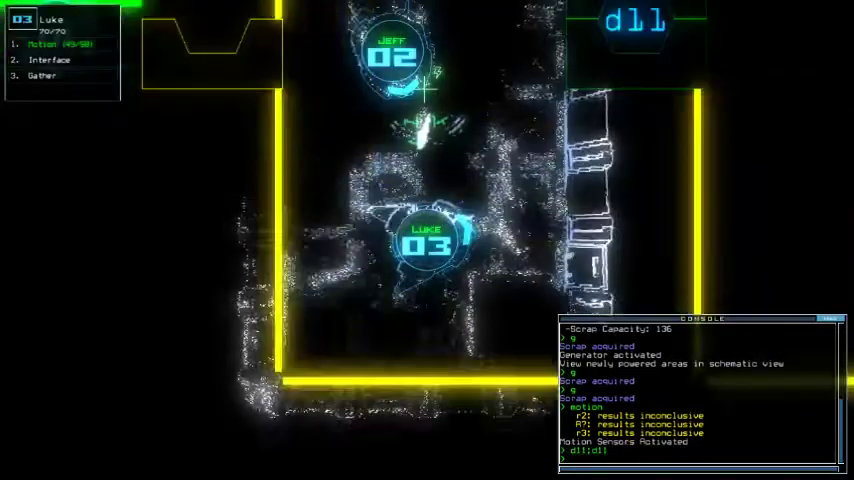
text(d11)
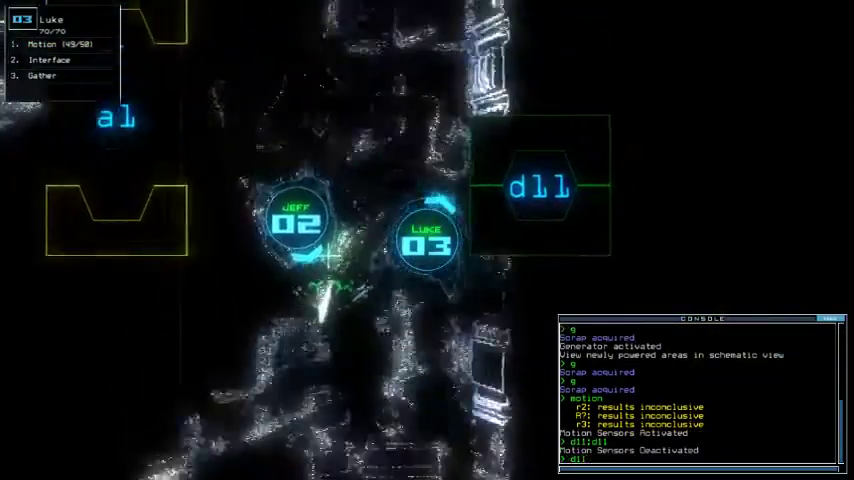
key(Return)
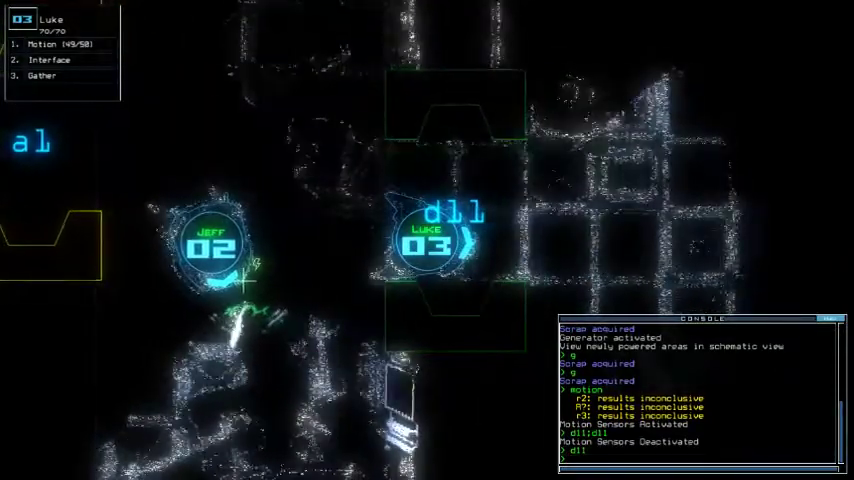
text(ga)
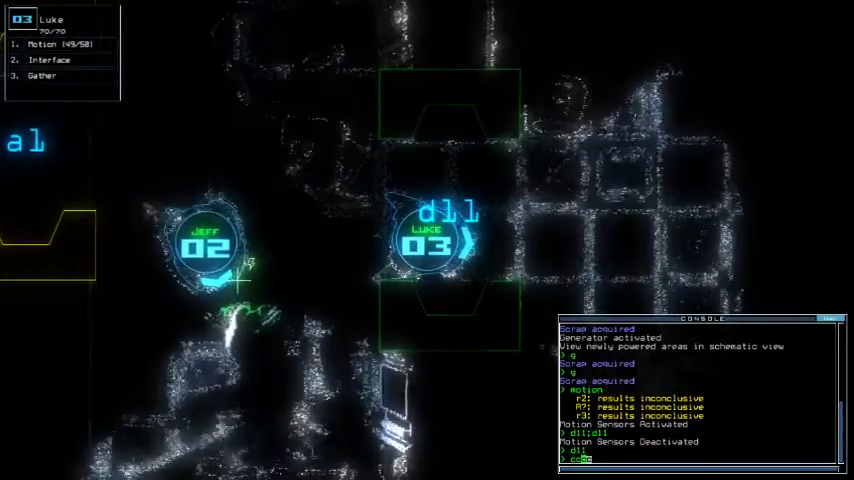
key(BackSpace)
key(BackSpace)
key(space)
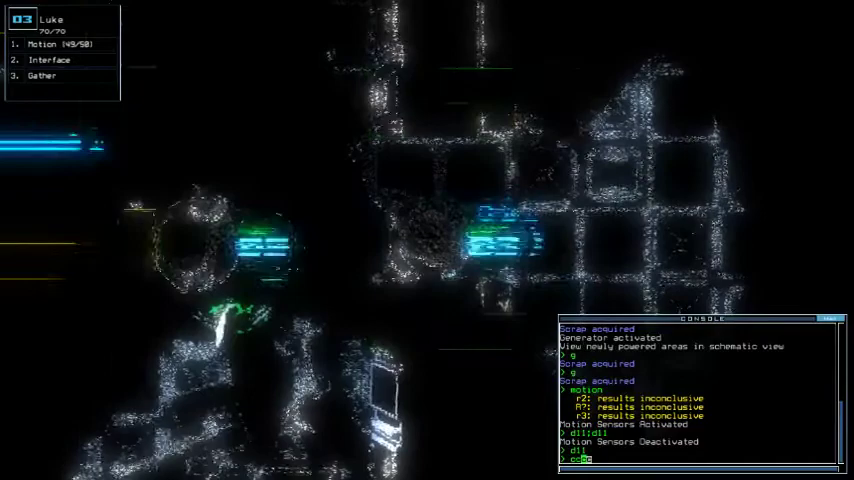
key(space)
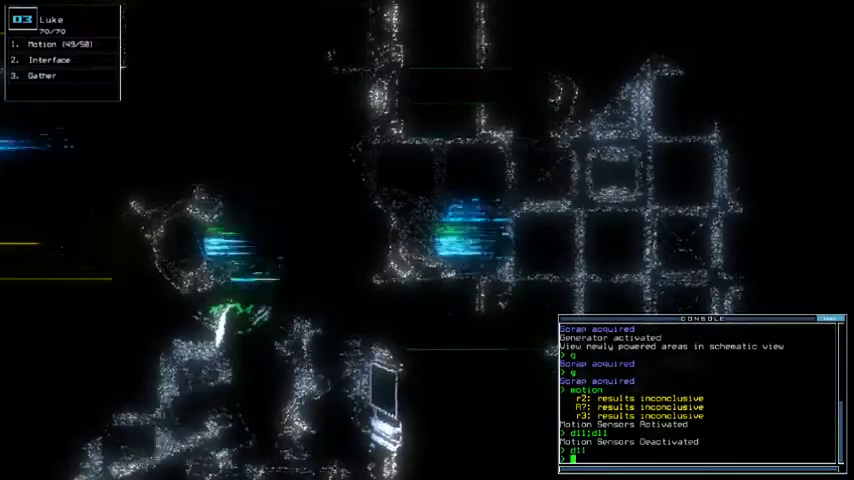
key(space)
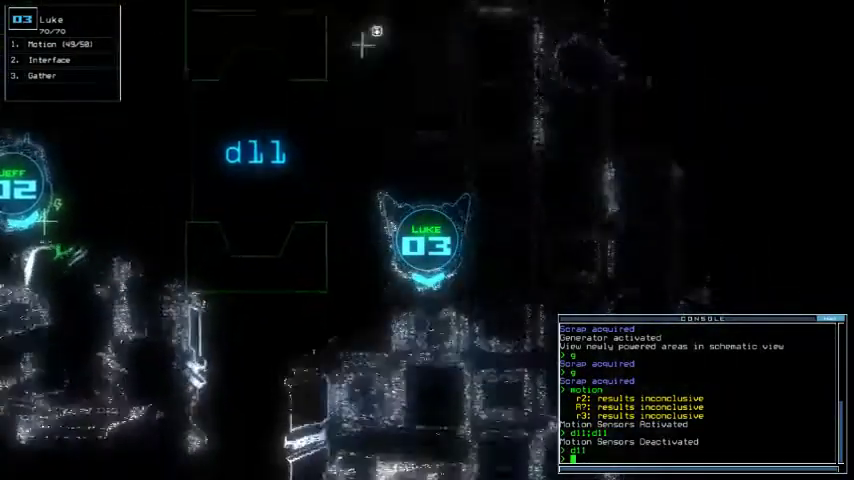
drag(362, 47, 140, 374)
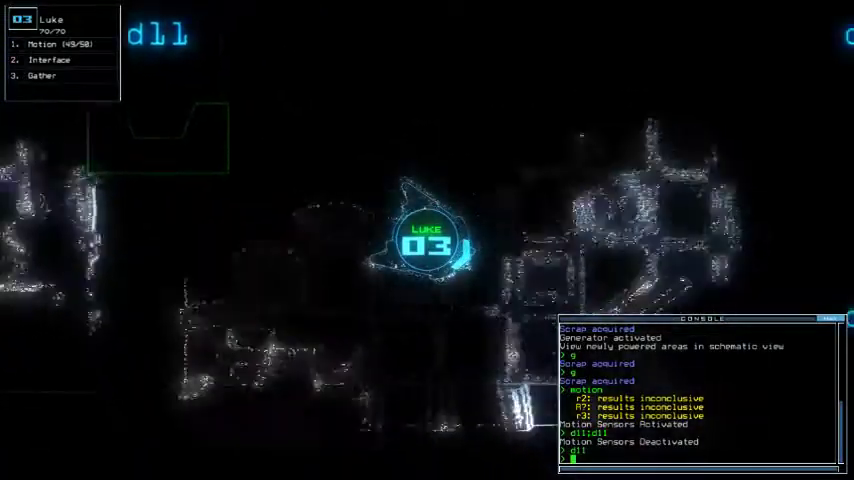
key(Up)
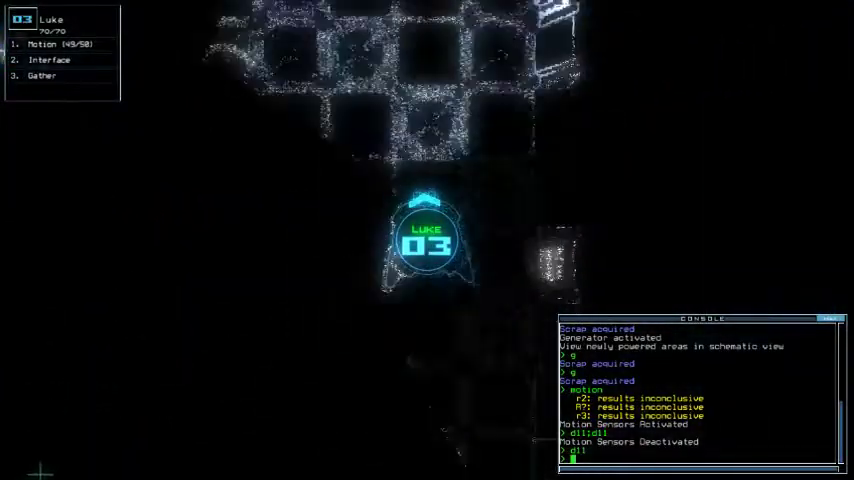
- Have drone 02 tow the Long Range Scanner, power the generator, toggle d11, send drone 03 to d19
key(2)
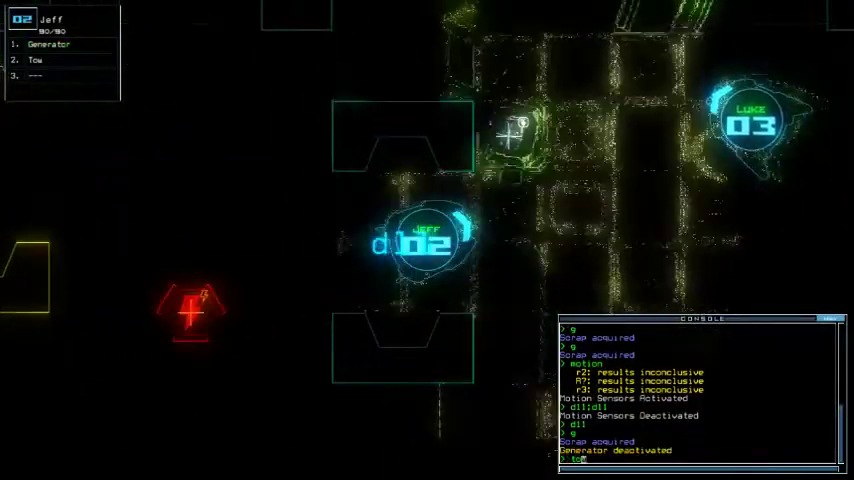
text(tow)
key(Return)
text(g)
key(Return)
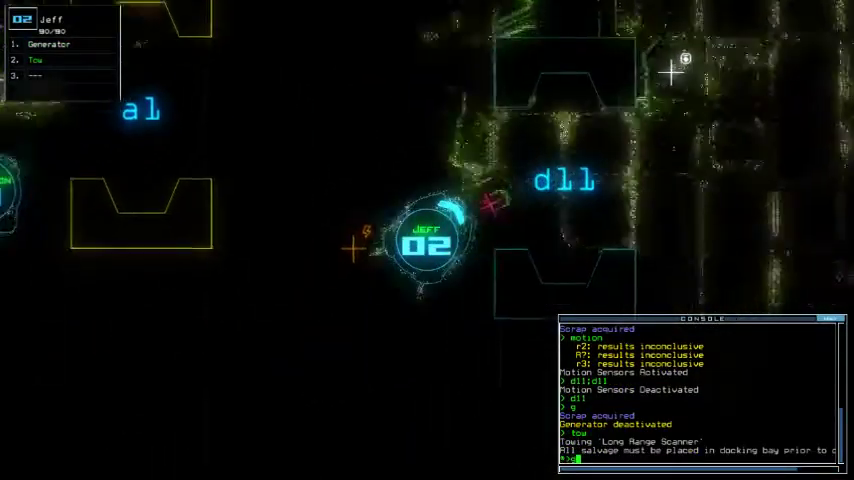
key(3)
scroll(190, 248, down, 3)
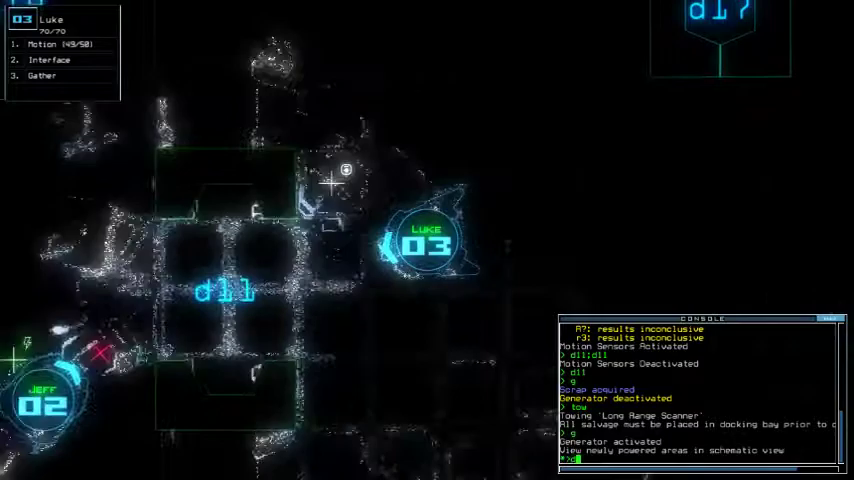
text(11)
key(Return)
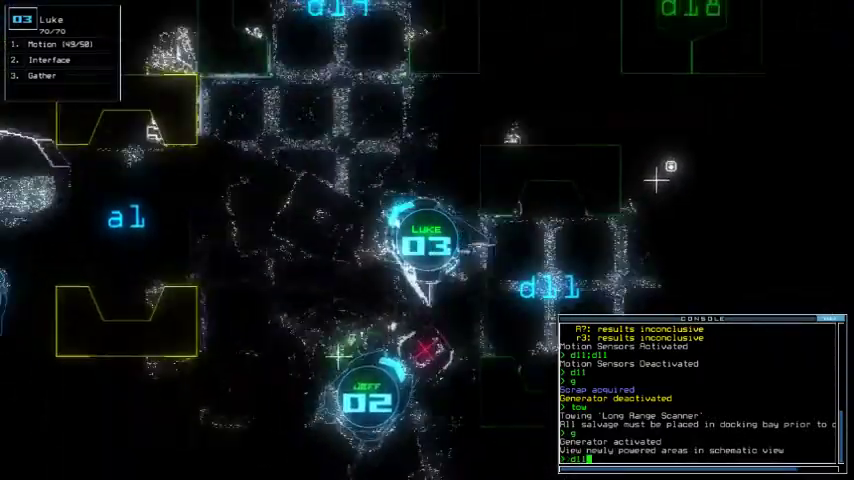
text(navigate 3 d19)
key(Return)
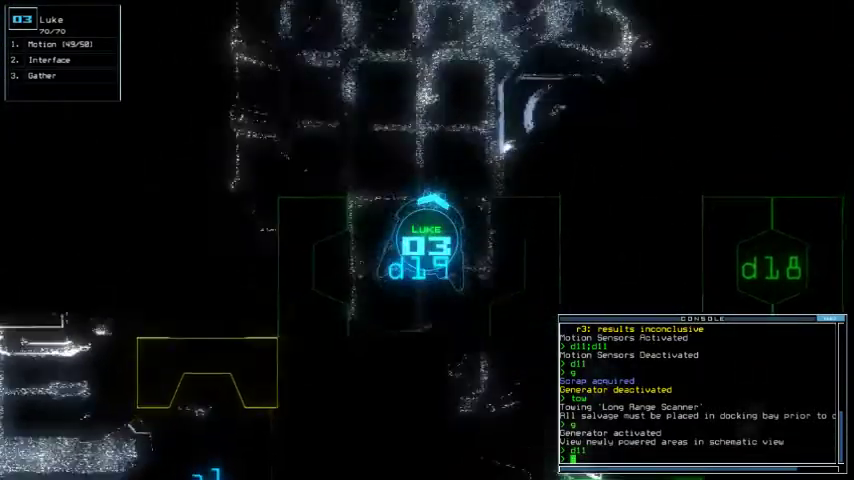
- Toggle door d10 and close the nearby open door
key(space)
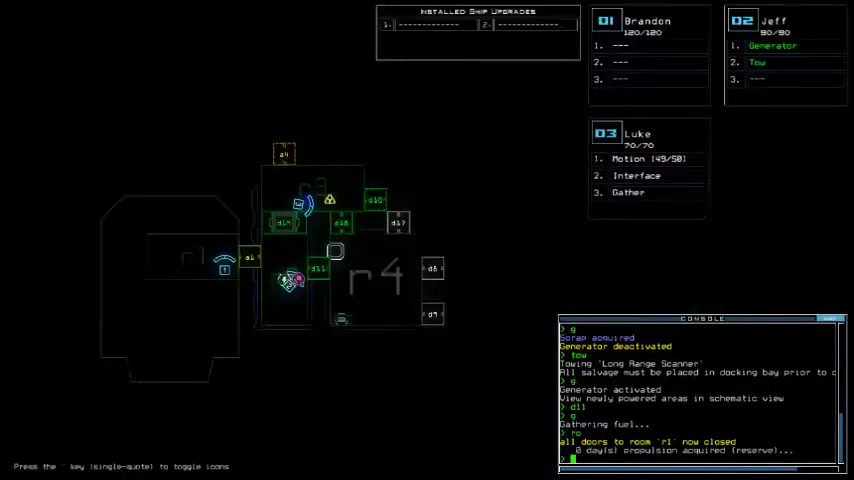
key(space)
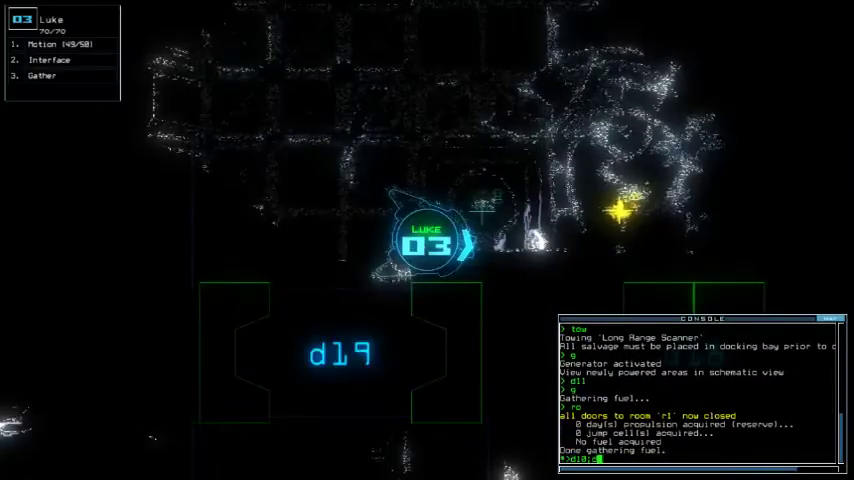
text(d10;d10)
key(space)
key(space)
key(Return)
text(cccc)
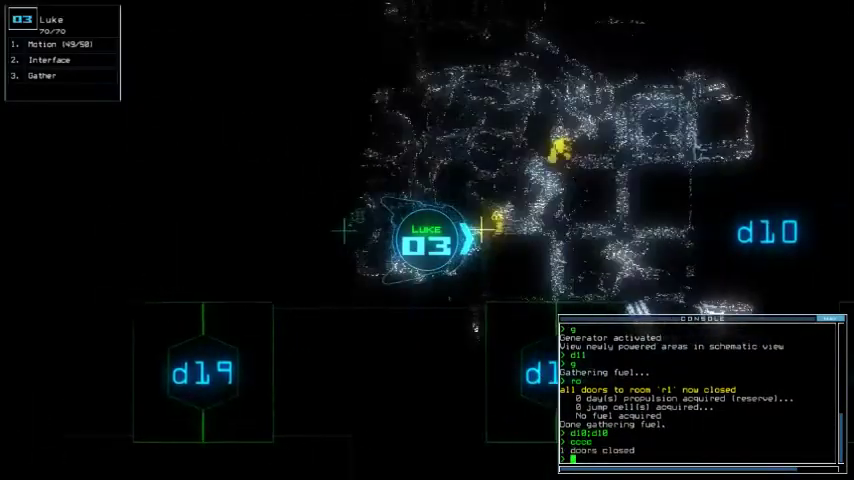
text(g)
- Gather scrap twice, run a motion scan and check the mission time (1:25)
key(Return)
text(g)
key(Return)
key(space)
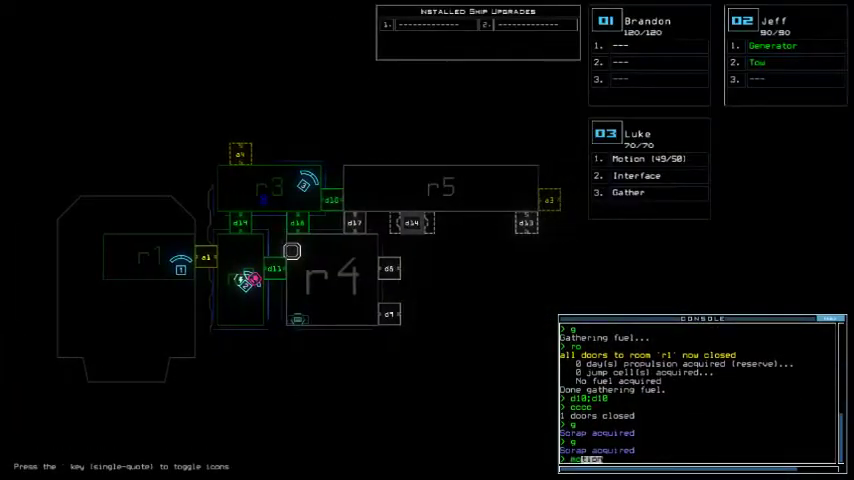
text(tion)
key(Return)
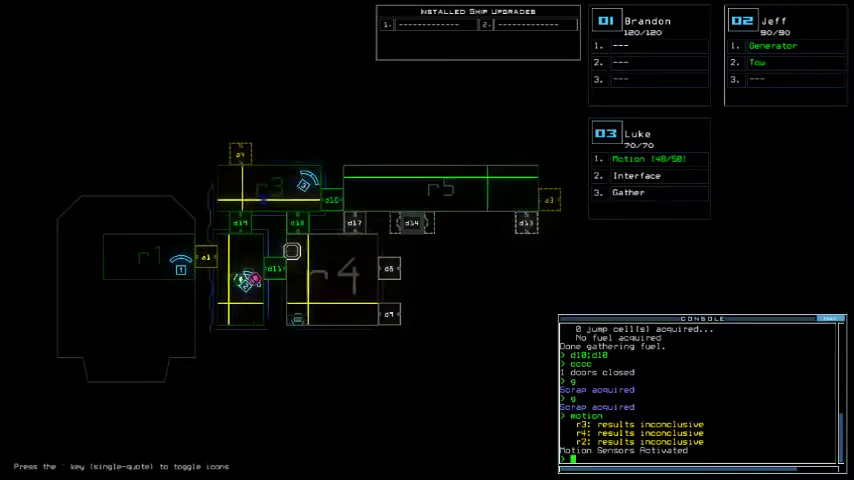
key(Left)
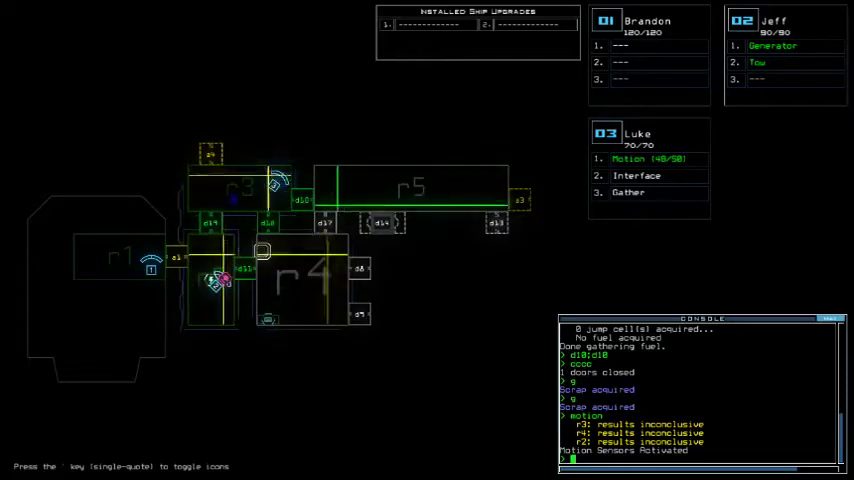
text(time)
key(Return)
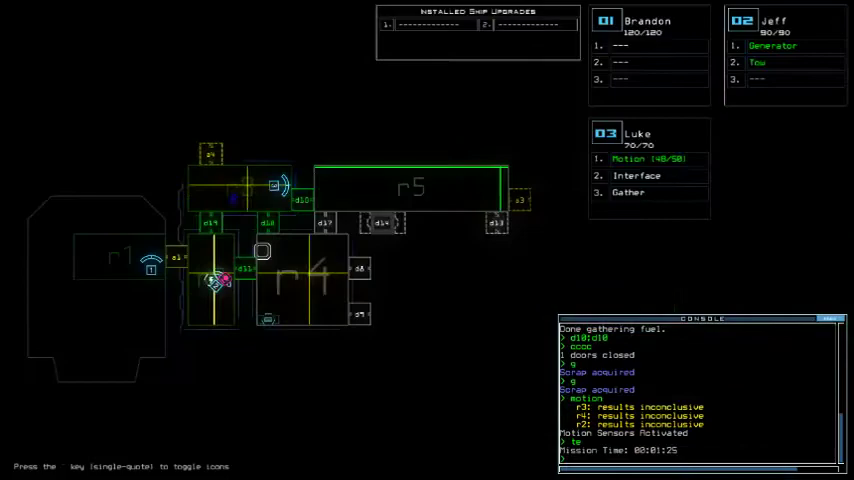
text(1)
- Open room r1's doors, stop towing the salvage and re-dock at airlock a3
key(Return)
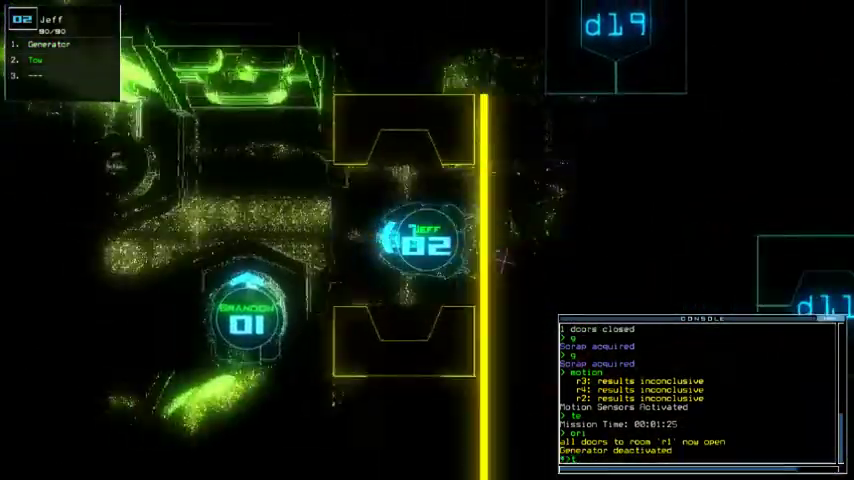
text(tow)
key(Return)
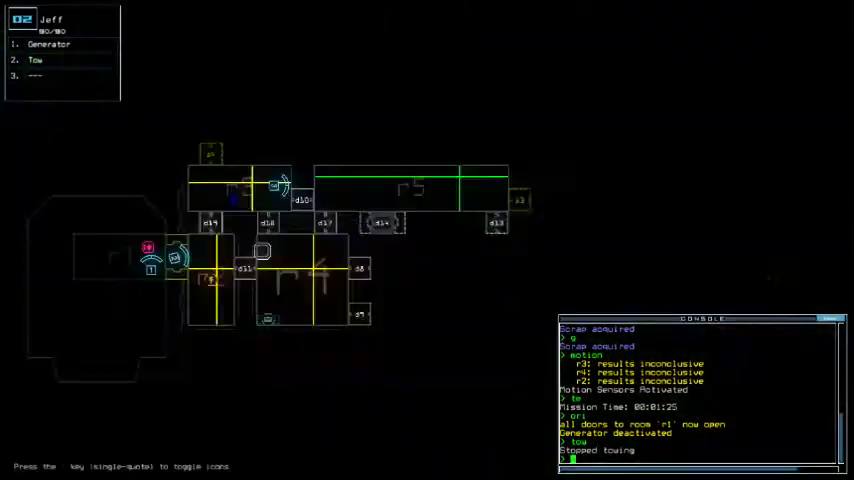
key(Tab)
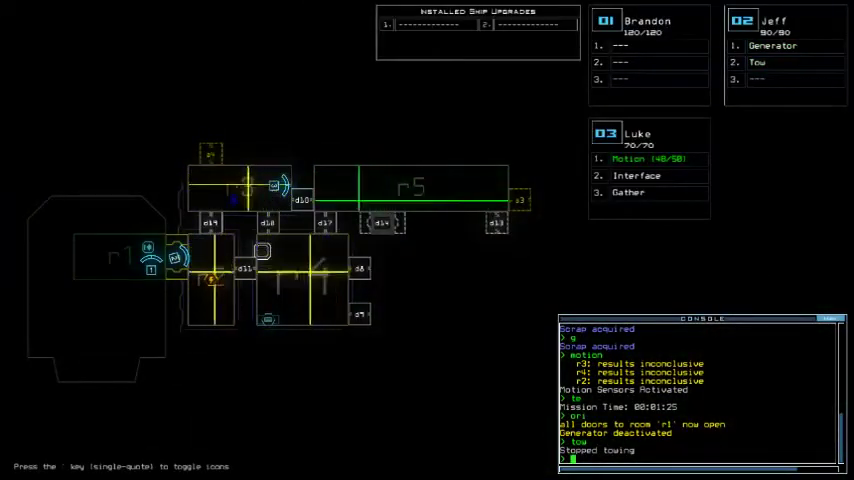
key(Tab)
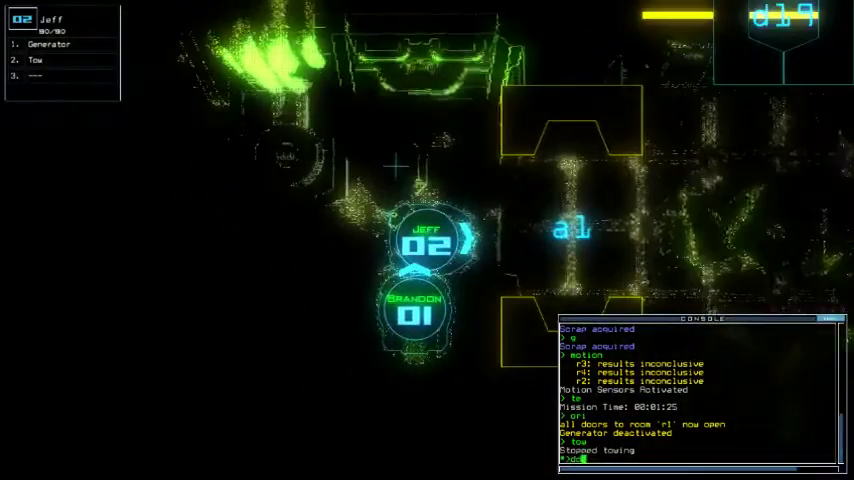
text(dd a3)
key(Return)
- With drone 03, open r1's doors, power the generator and close the nearby door
key(Tab)
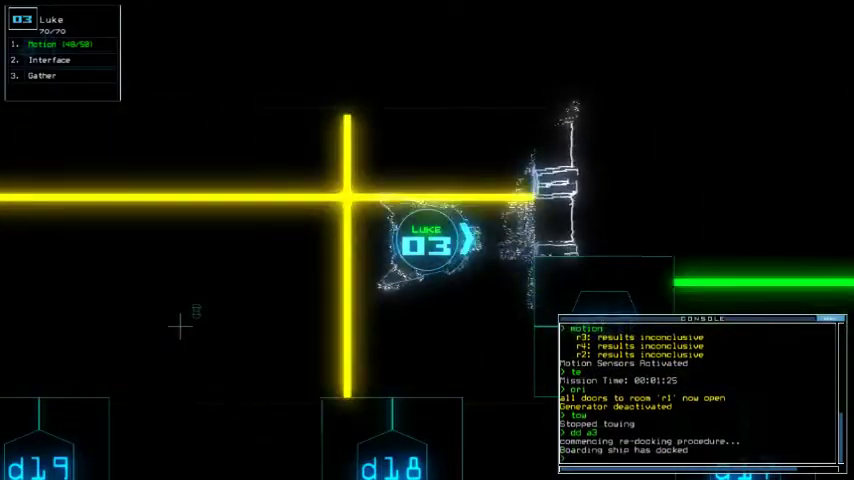
text(2)
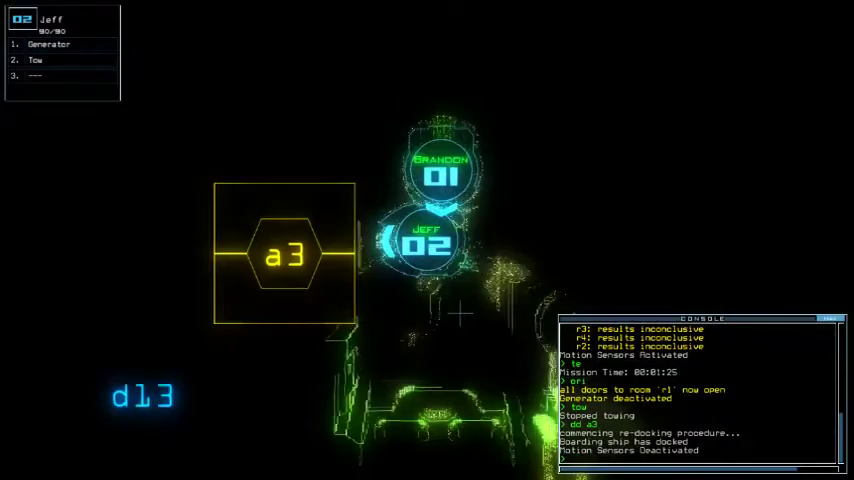
text(i)
key(Return)
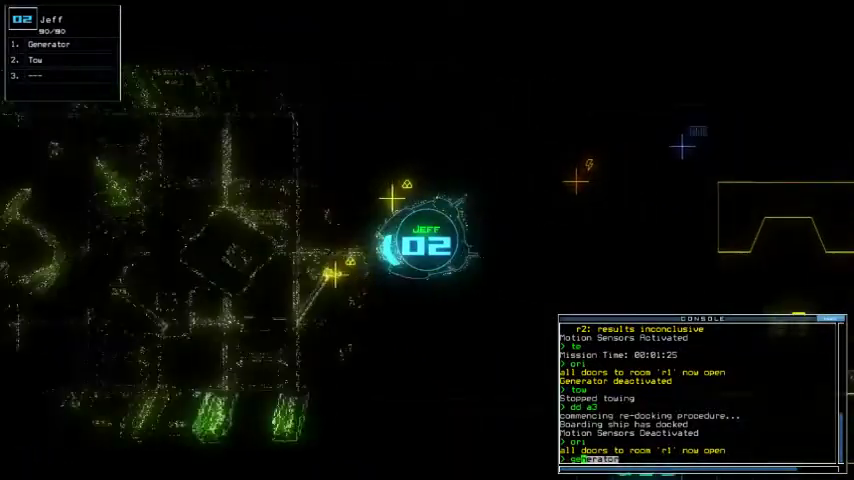
text(generator)
key(Return)
text(d4)
key(Return)
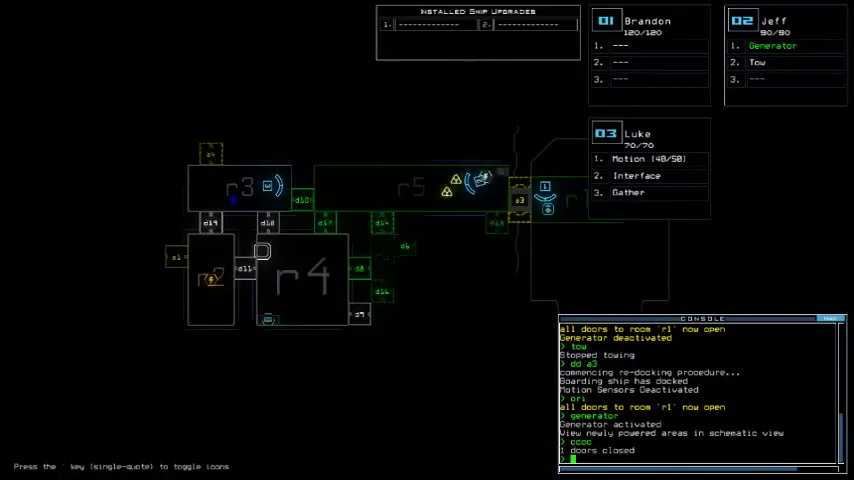
- Have Jeff tow the derelict drone HAL and close room r1's doors
key(Tab)
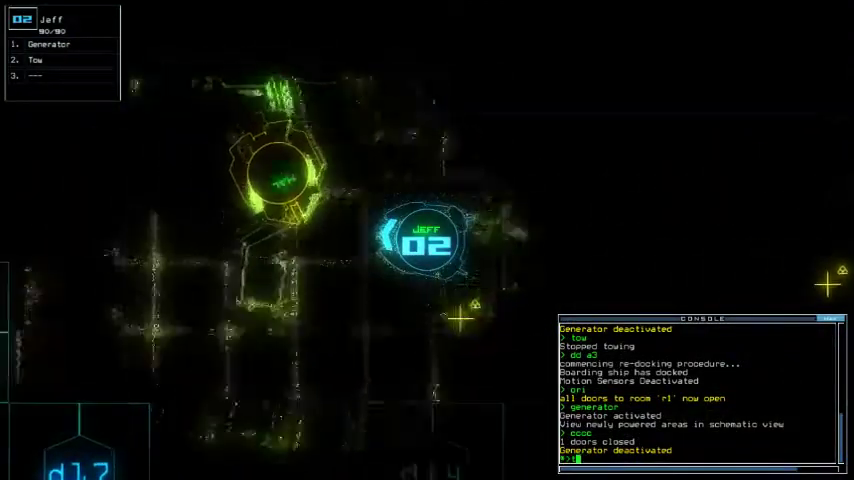
text(tow)
key(Return)
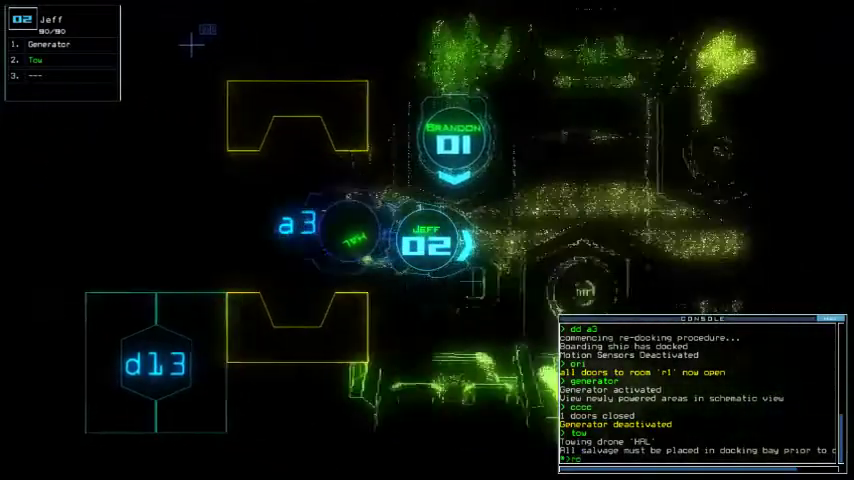
text(c r1)
key(Return)
key(Return)
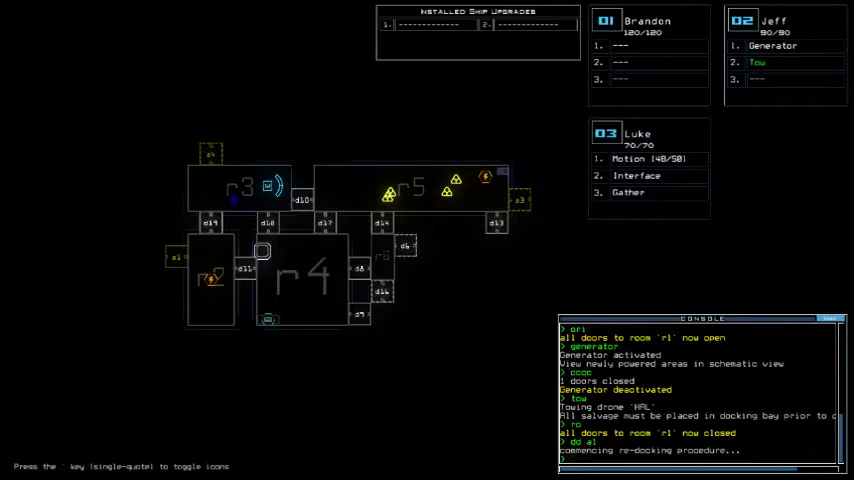
key(3)
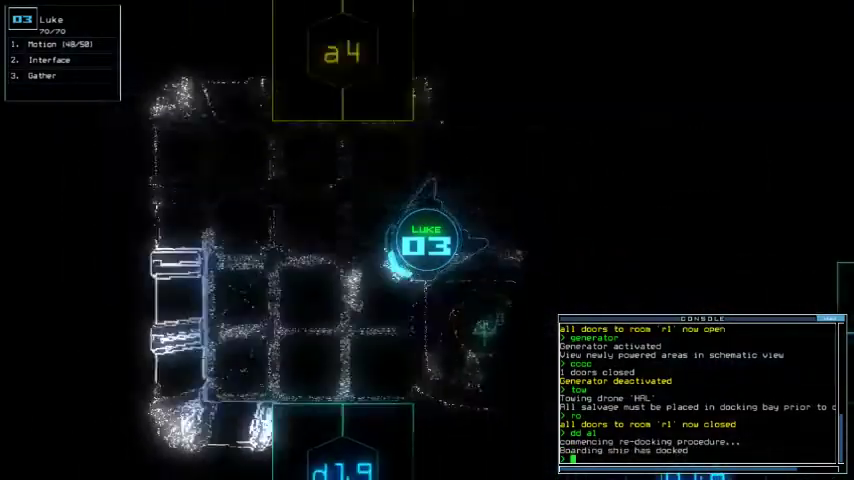
- Stop Jeff towing HAL, take HAL's Shield module, open r1 and power the generator
key(space)
text(2)
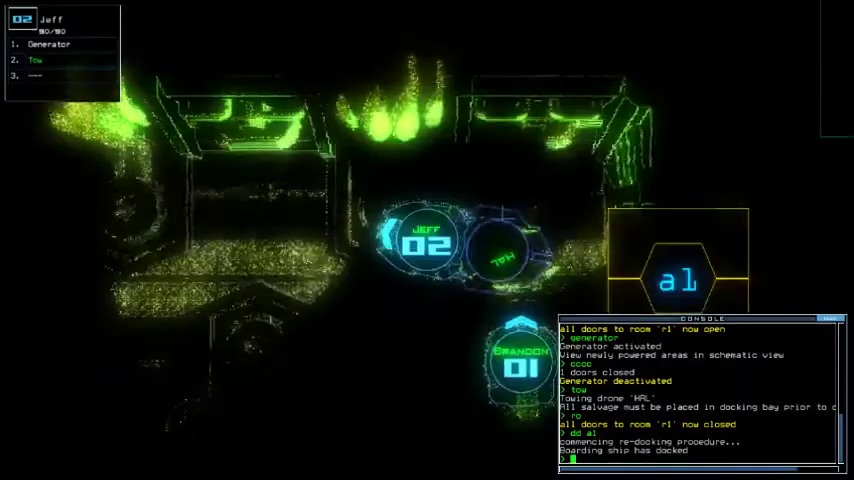
text(tow)
key(Return)
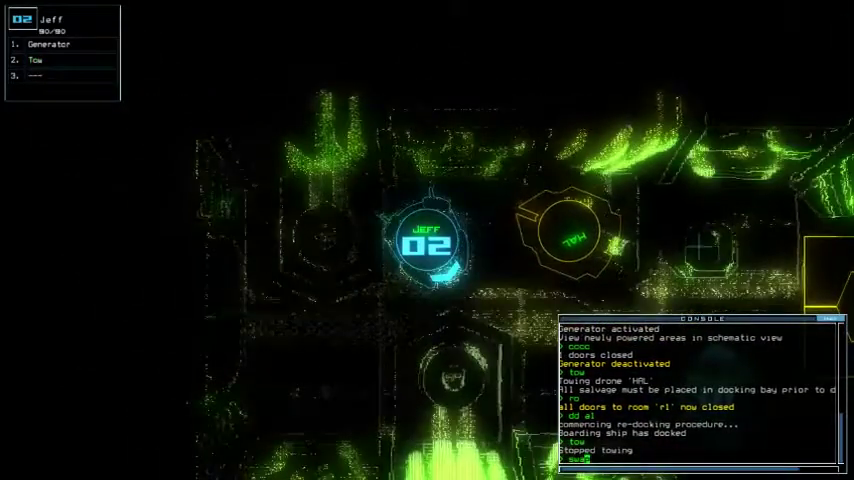
text(swap)
key(Return)
key(Escape)
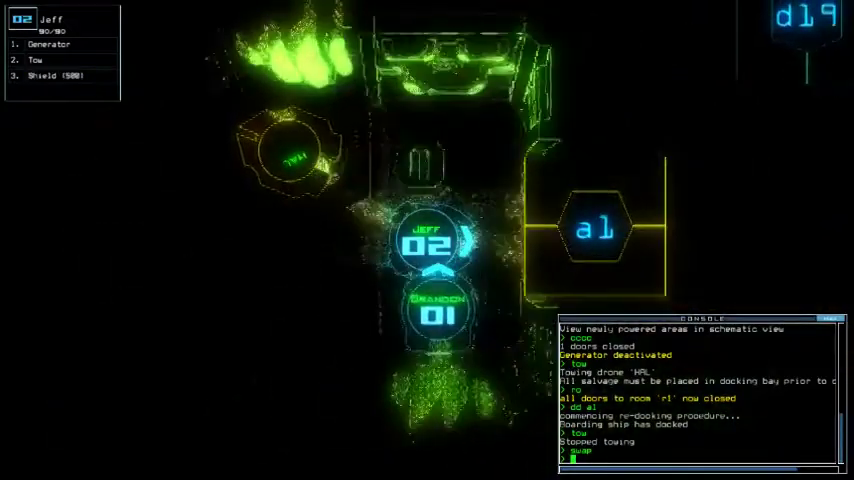
text(a)
key(Return)
text(o r1)
key(Return)
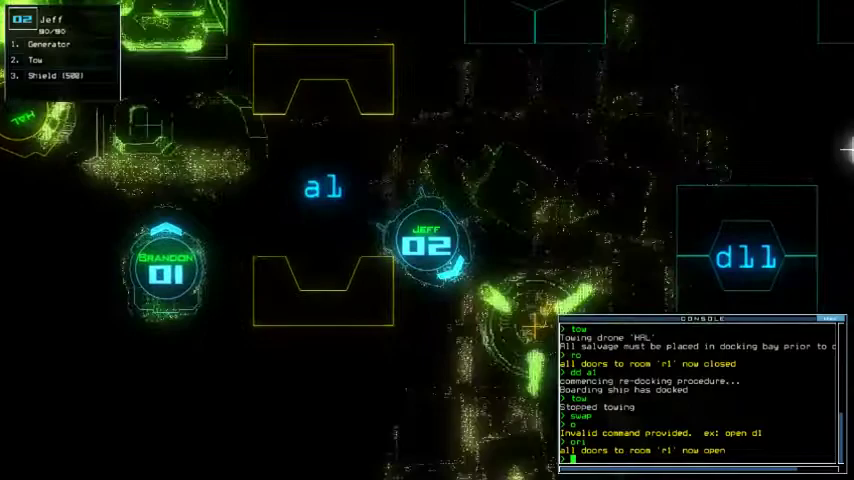
text(g)
key(Return)
- Give Brandon Speed Boost I, toggle door d19, and swap modules between Brandon and Luke
key(Tab)
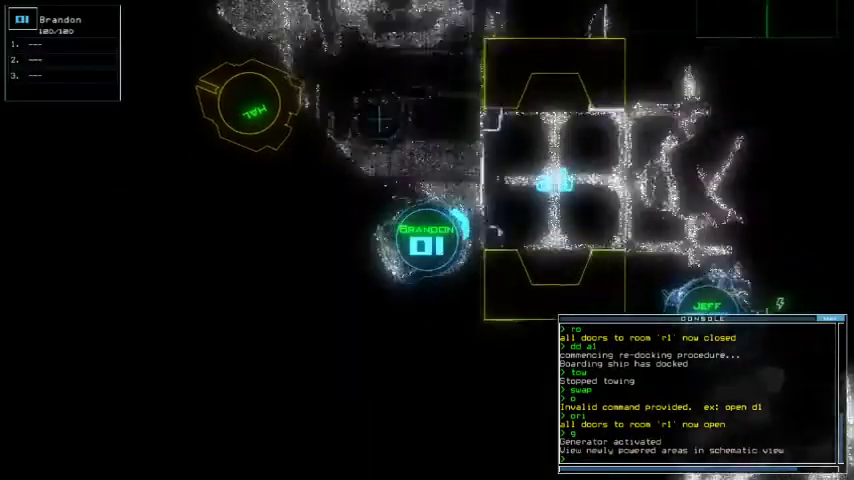
text(swap 1 2)
key(Return)
key(Return)
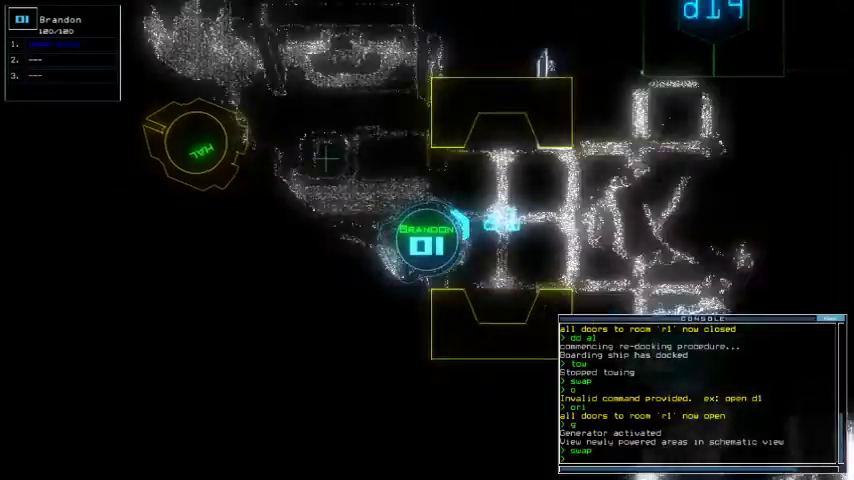
text(d19)
key(Return)
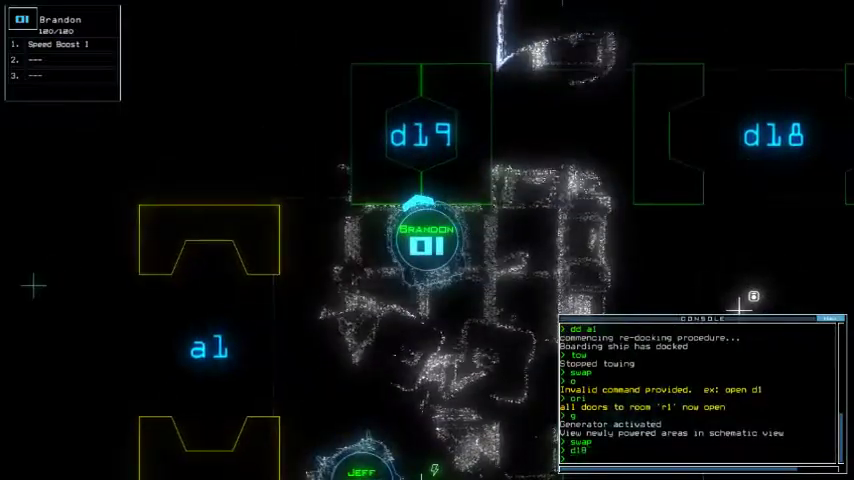
text(c)
key(Return)
key(Tab)
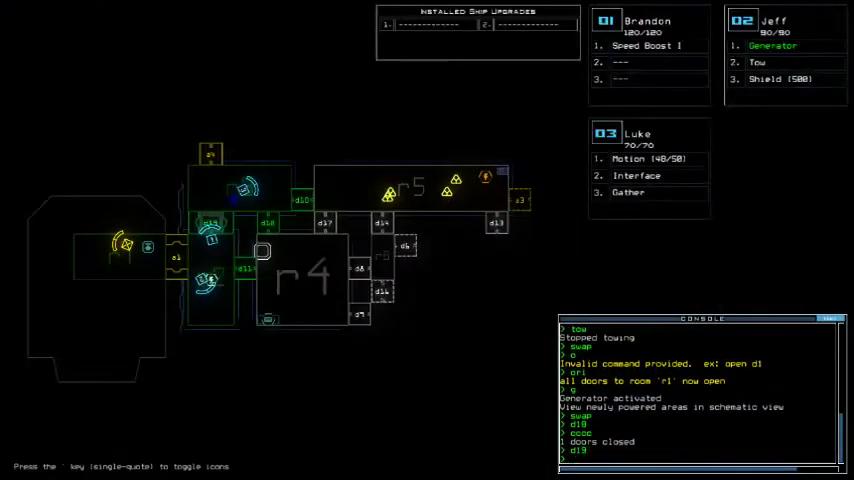
key(Tab)
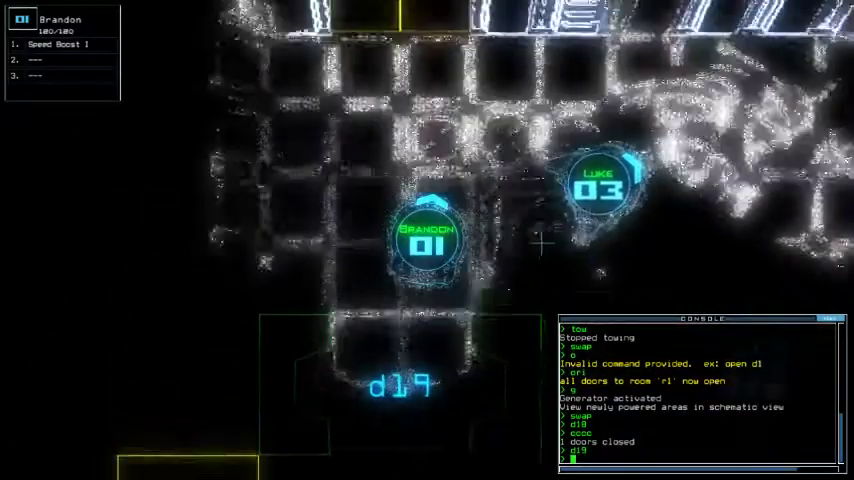
text(wap)
key(Return)
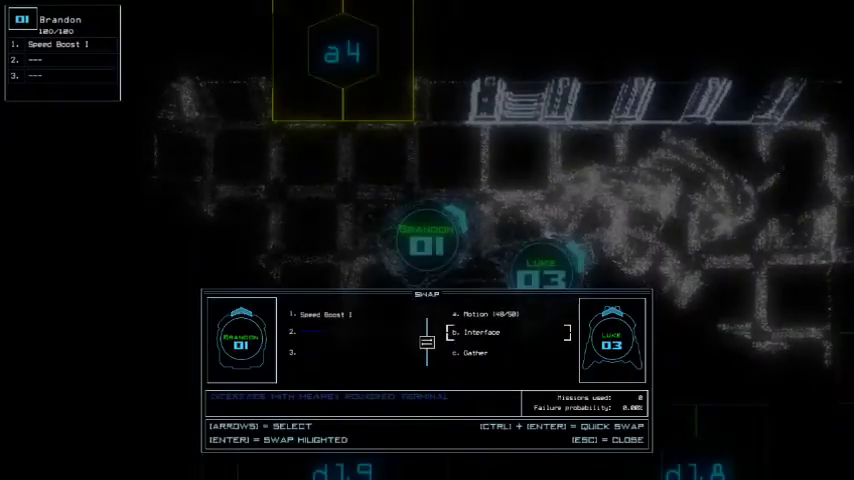
key(Escape)
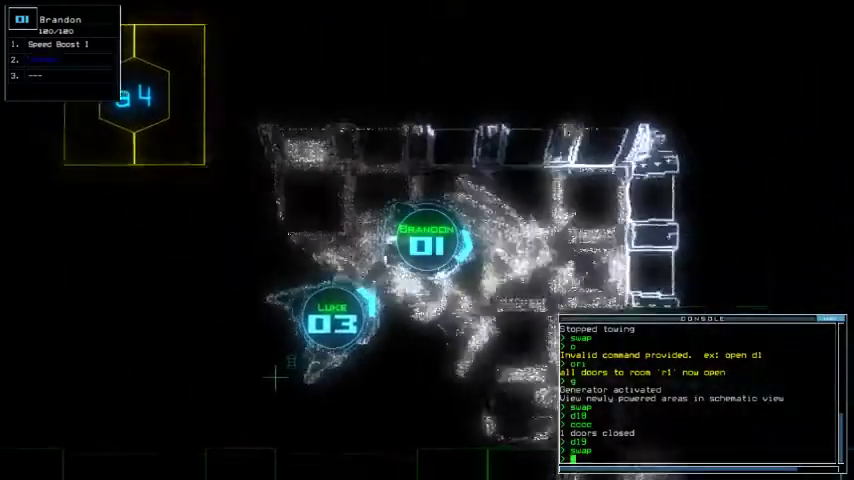
text(motion)
- Run a motion scan, then take drone 01 and open the door ahead
key(Return)
key(Tab)
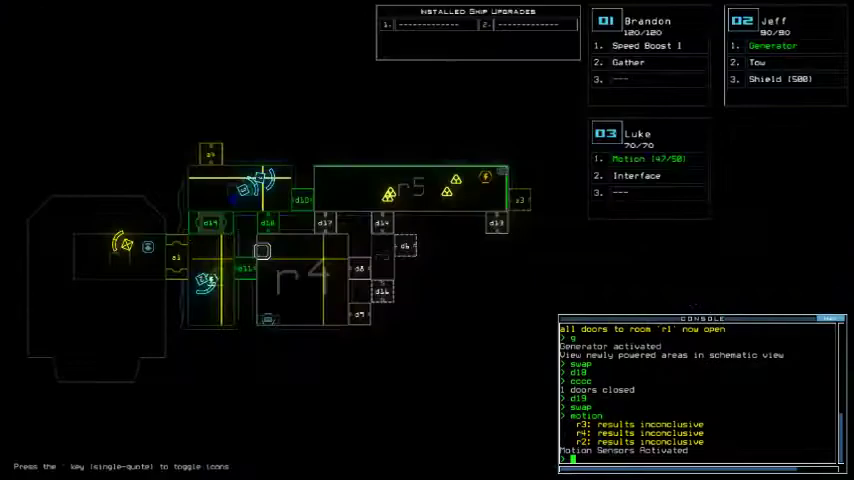
key(Tab)
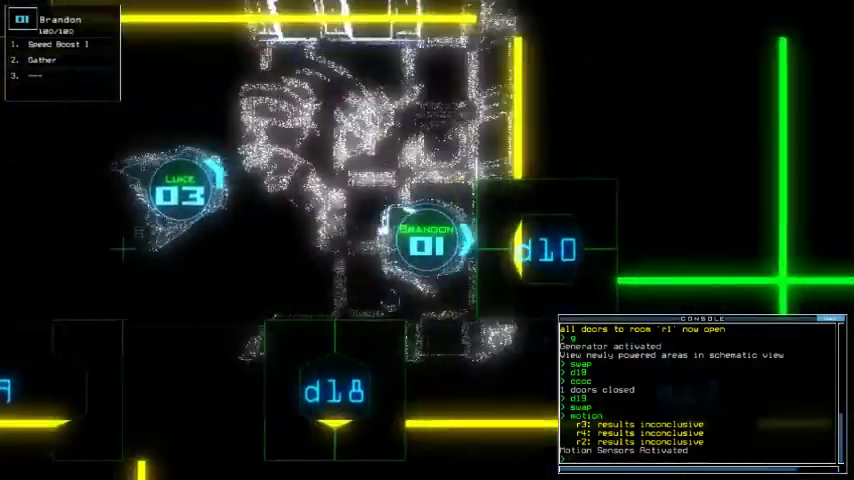
key(Return)
key(Right)
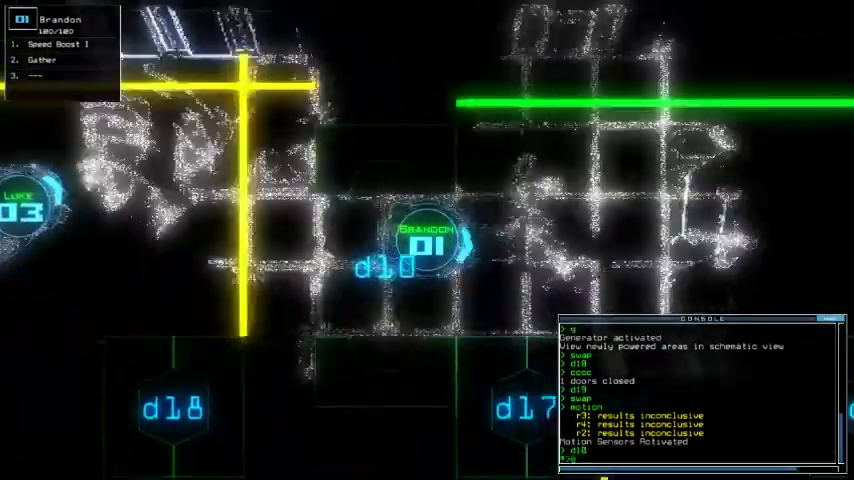
- Steer drone 01 to the scrap and gather two pieces
key(Right)
key(Up)
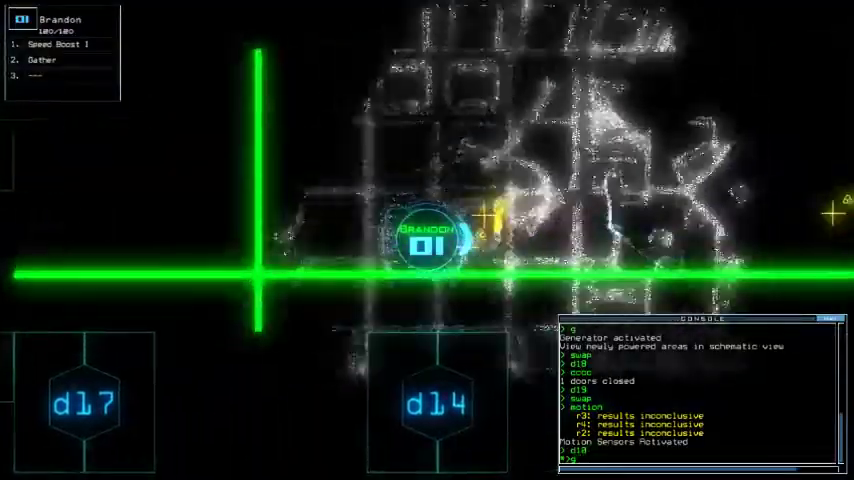
text(g)
key(Return)
key(Up)
text(g)
key(Return)
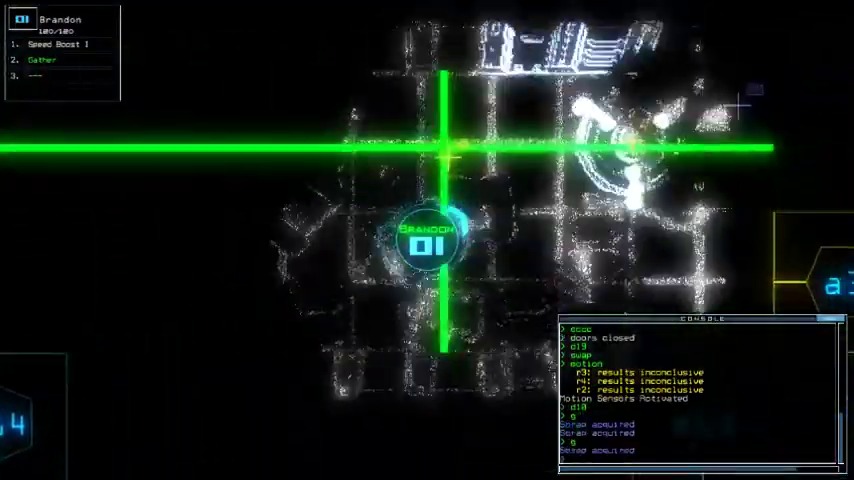
- Drive drone 01 back toward drone 03 and toggle door d18
key(Left)
key(Down)
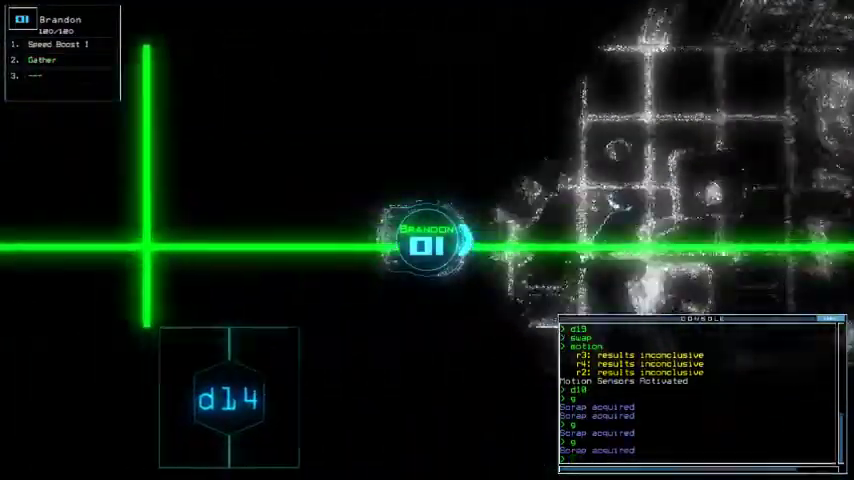
key(Up)
key(Left)
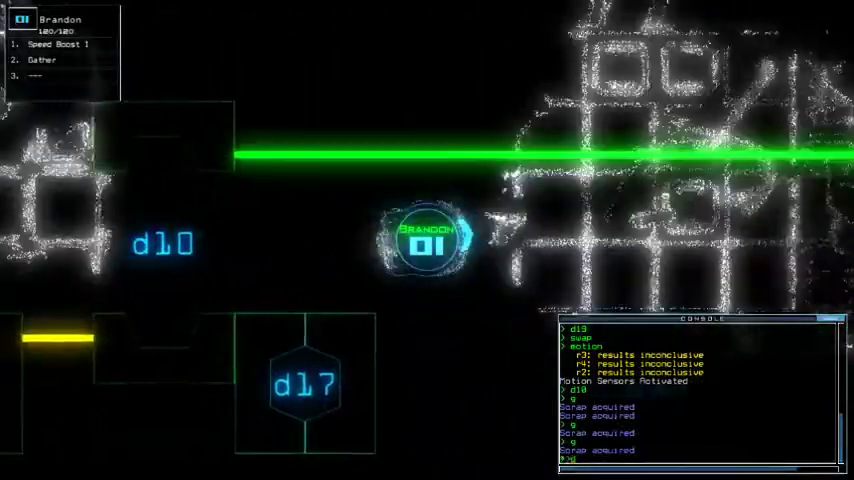
text(d1)
key(Left)
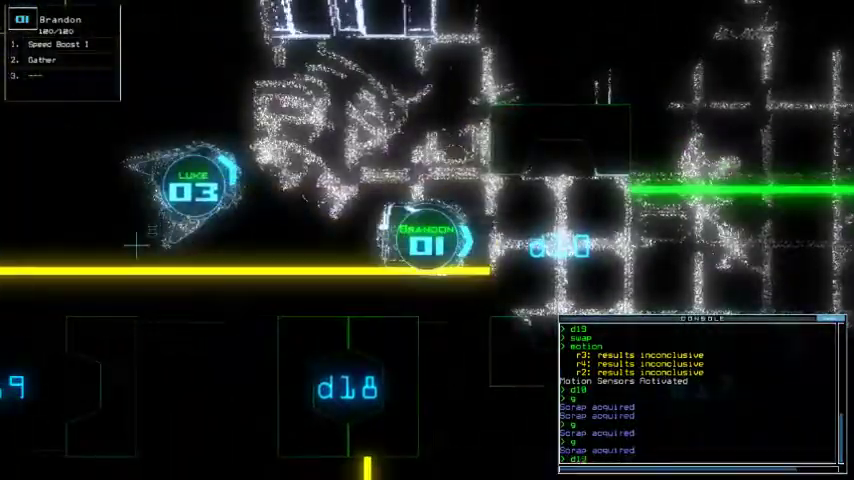
key(Return)
text(d19)
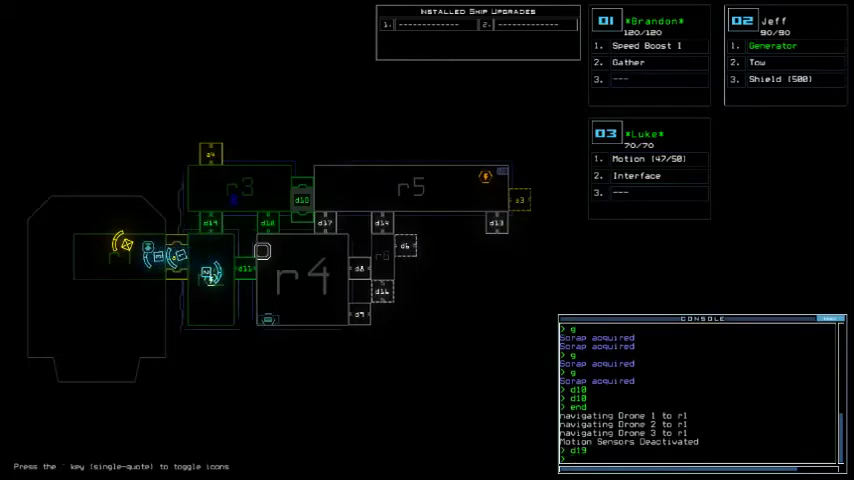
- Re-dock at airlock a3, raise drone 02's shield and activate motion sensors
key(space)
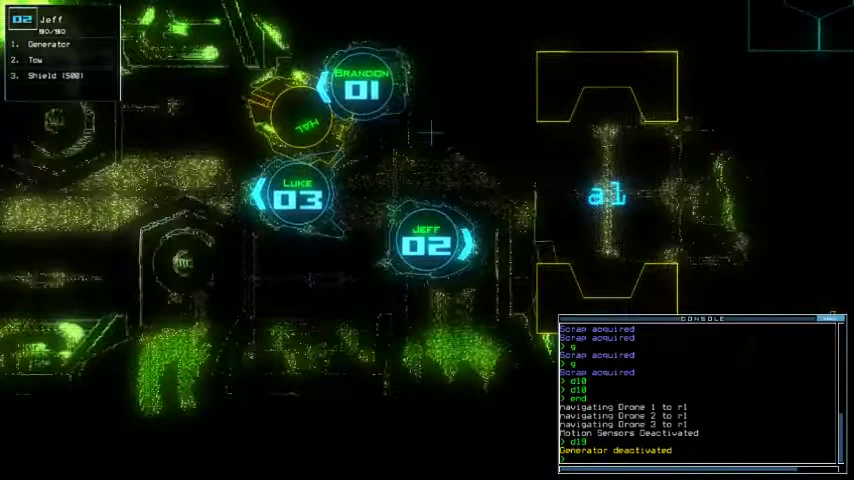
key(space)
key(Return)
text(dd a3)
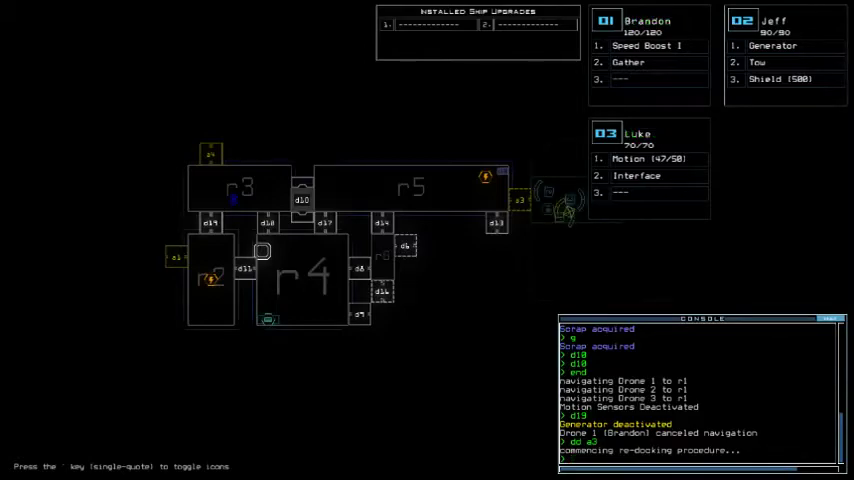
key(space)
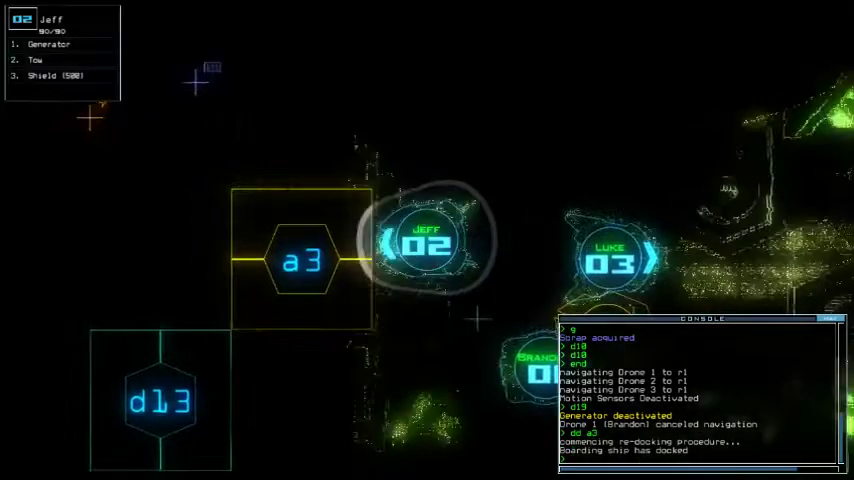
text(sh)
key(Return)
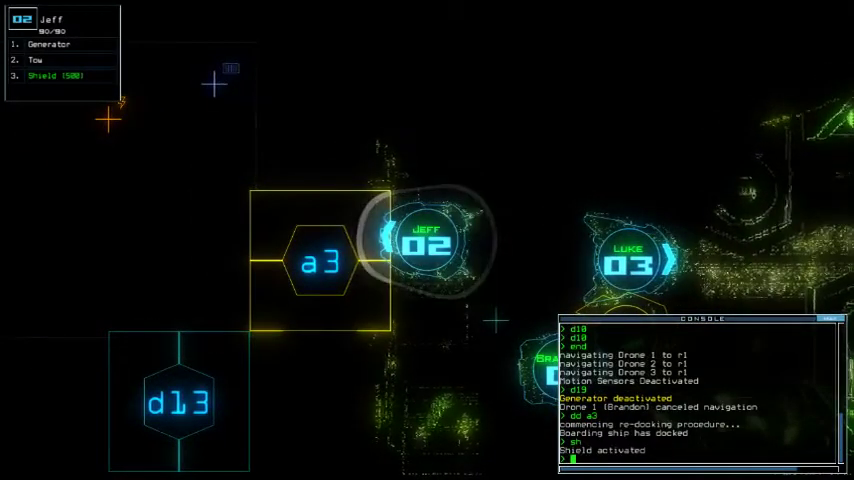
text(3)
text(motion)
key(Return)
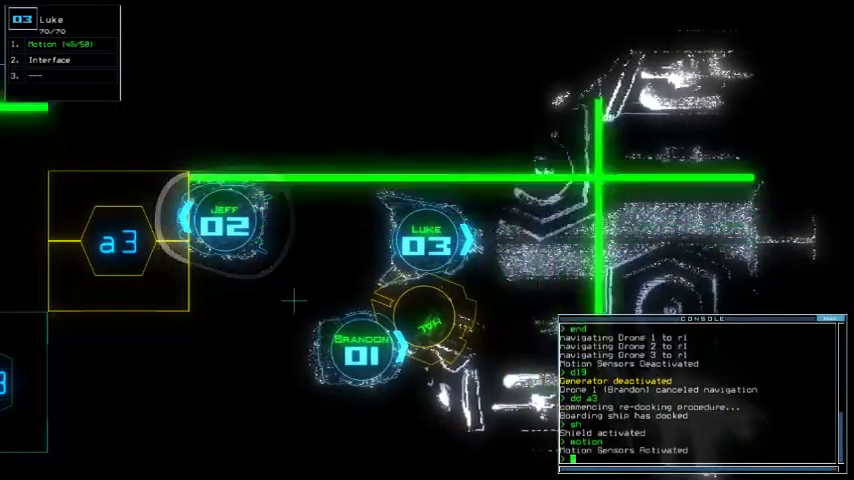
- Open r1's doors, power the generator, toggle d13, then close r1 again
key(space)
text(2)
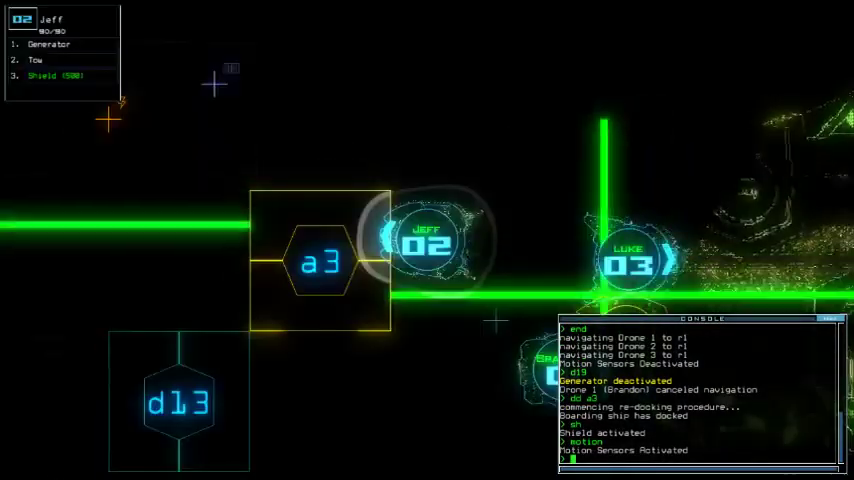
text(or)
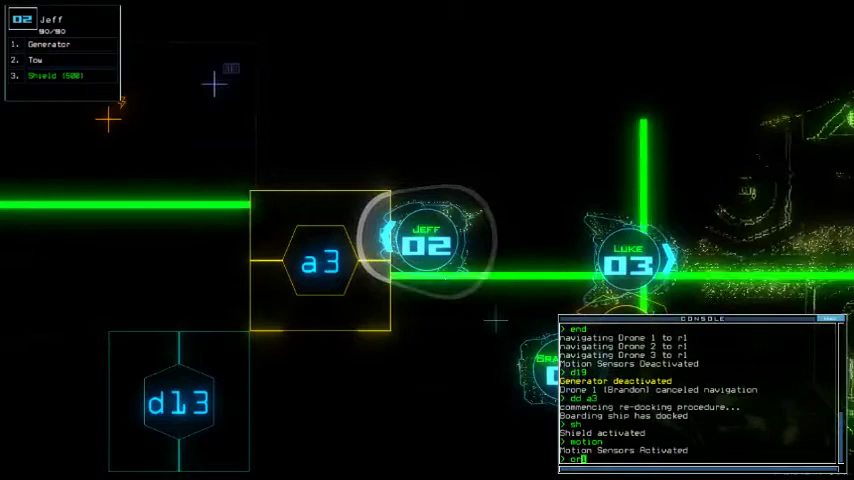
key(BackSpace)
key(BackSpace)
key(space)
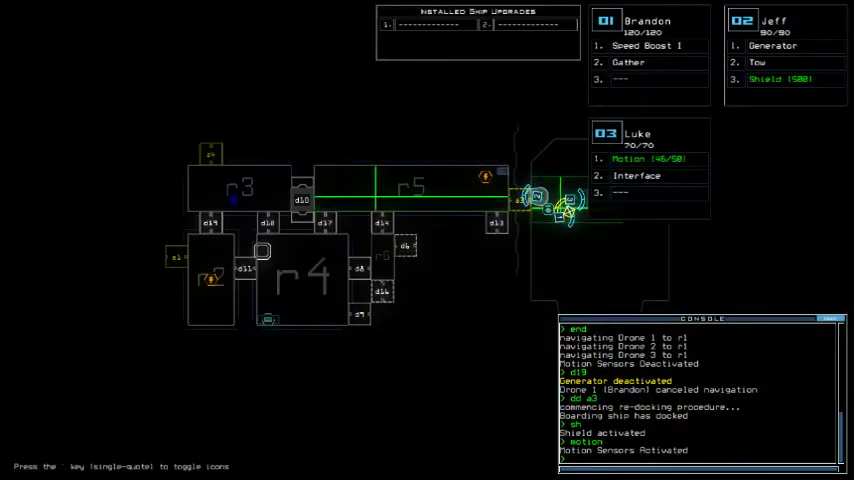
text(2)
text(or)
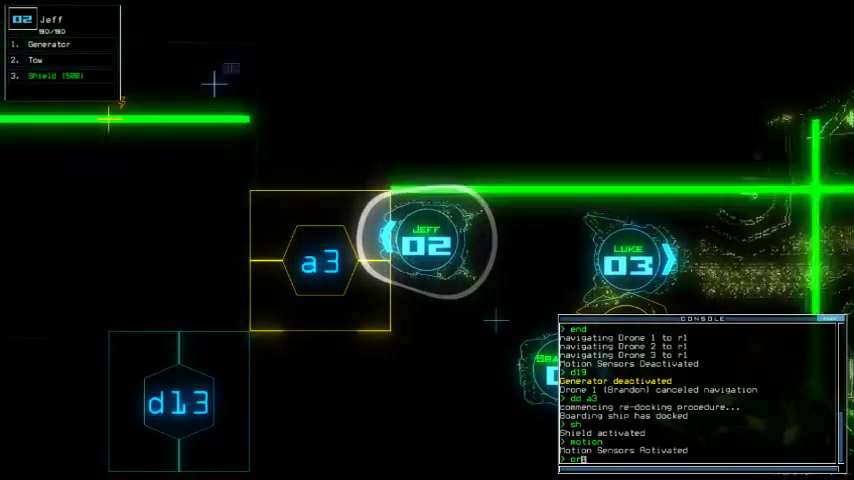
text(1)
key(Return)
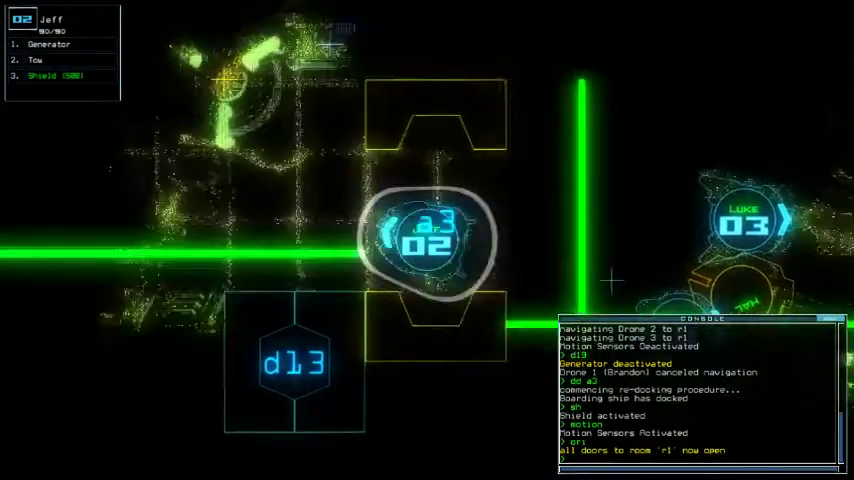
text(g)
key(Return)
text(d13;d1)
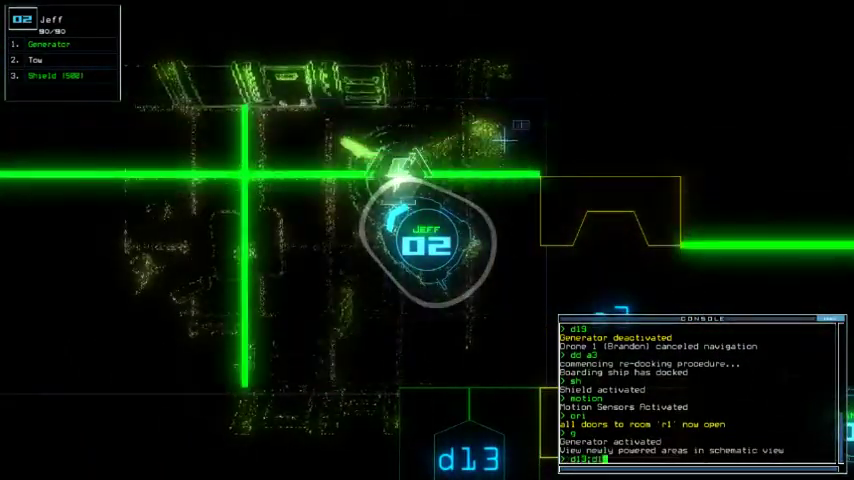
key(Return)
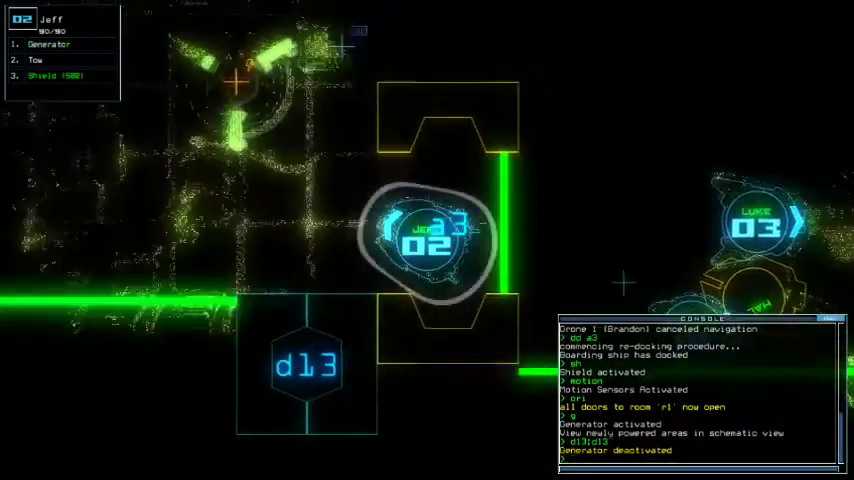
text(rc1)
key(Return)
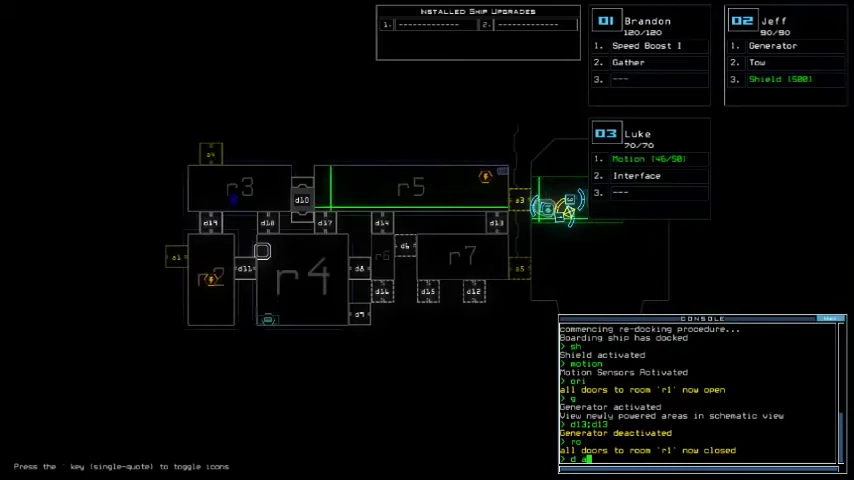
- Re-dock at airlock a5, reopen and close room r1's doors after the r7 alert, then head for a1
key(Return)
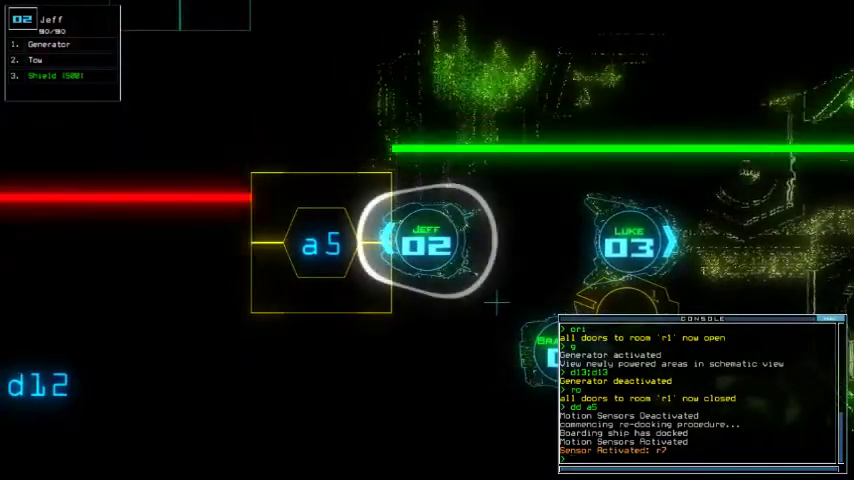
text(or1)
key(Return)
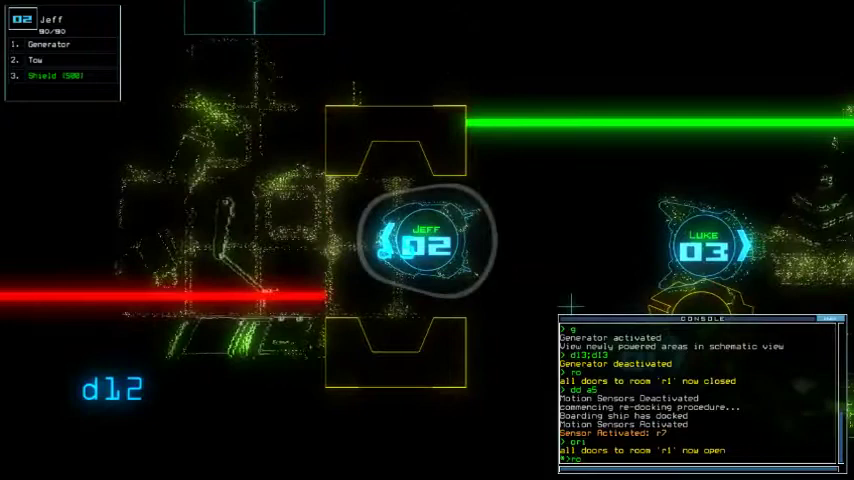
text(cr1)
key(Return)
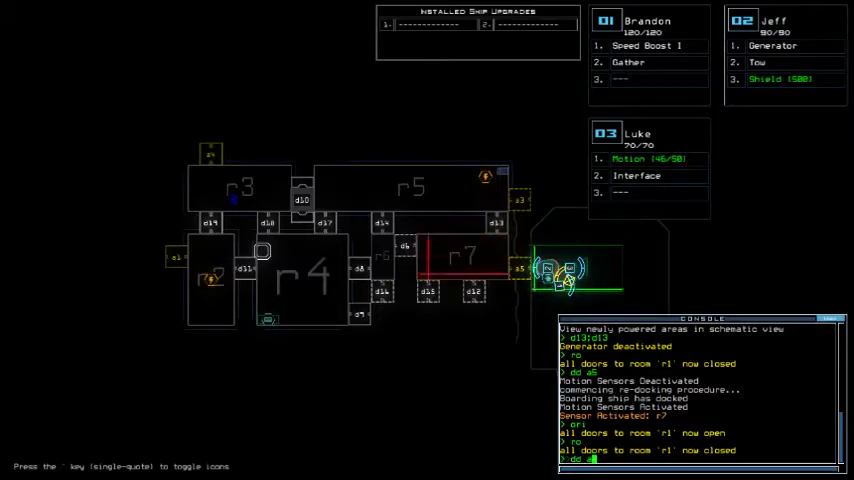
text(1)
key(Return)
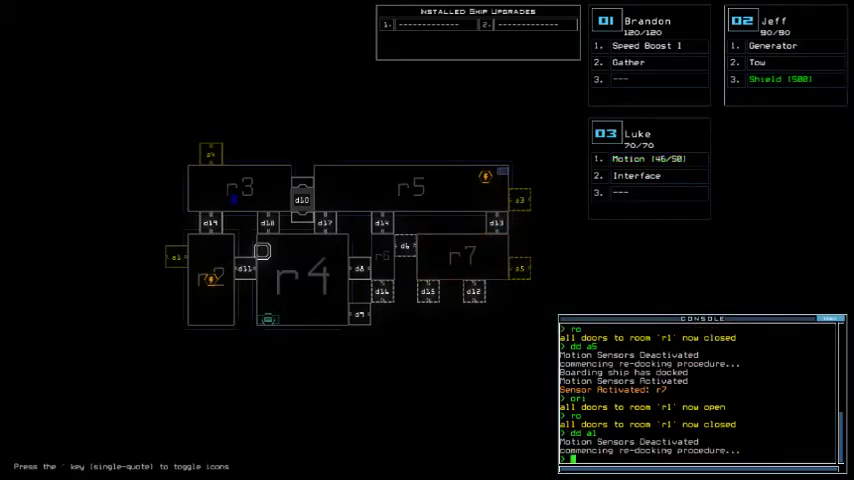
- Restart the motion sensors, open room r1's doors, power the generator and toggle door d10
key(Return)
text(or)
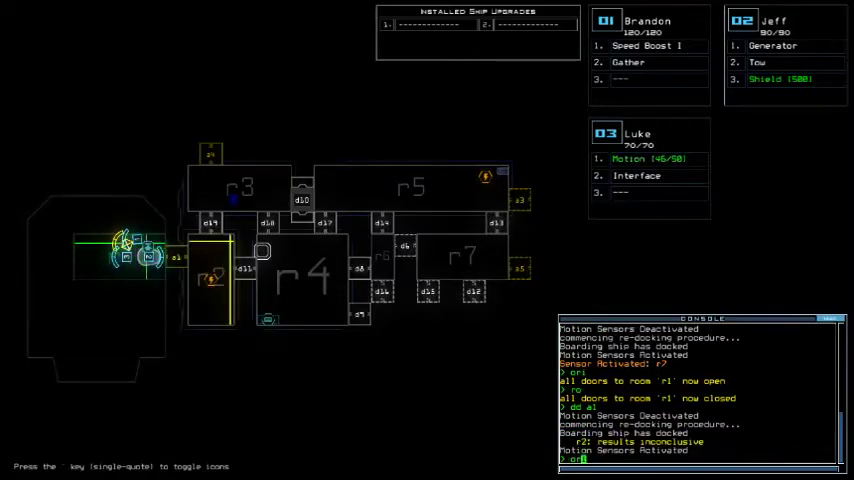
text(1)
key(Return)
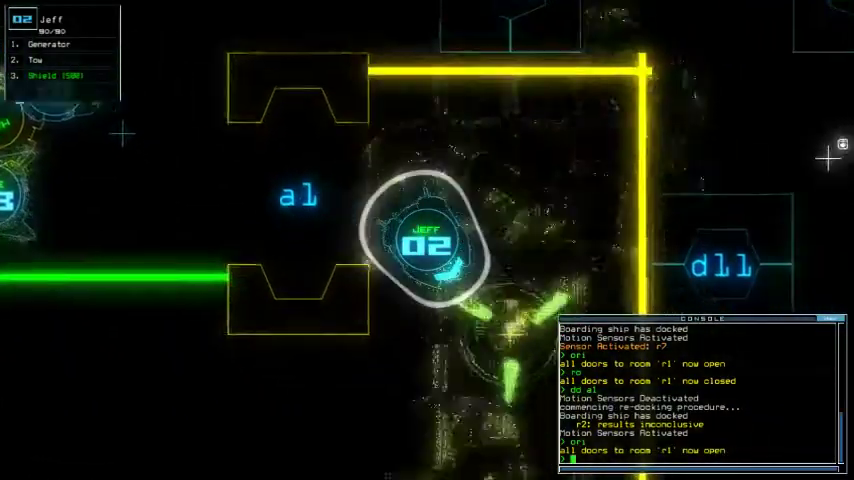
text(g)
key(Return)
text(d10)
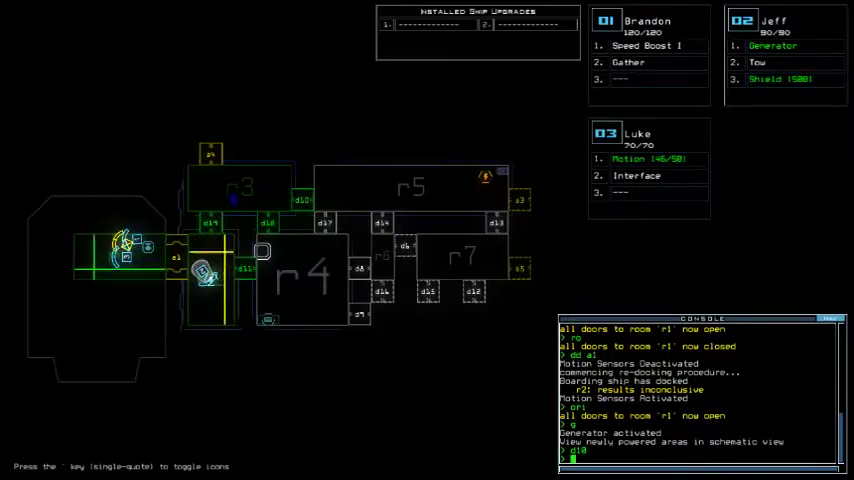
key(Return)
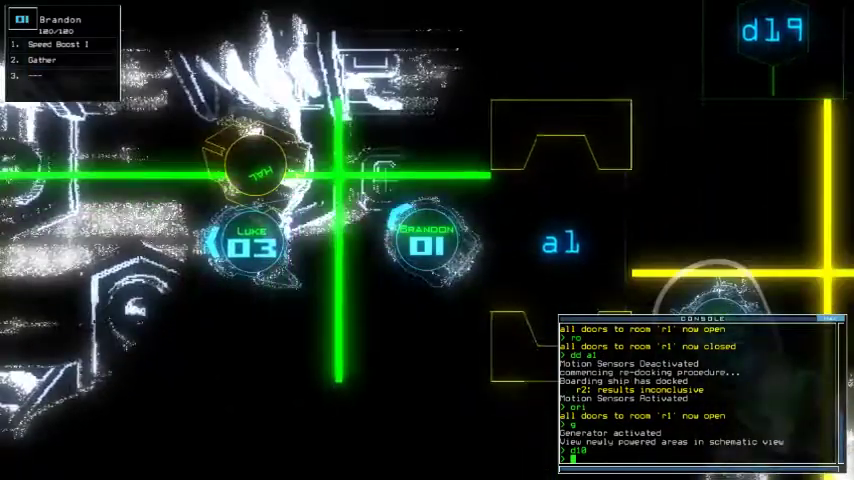
key(space)
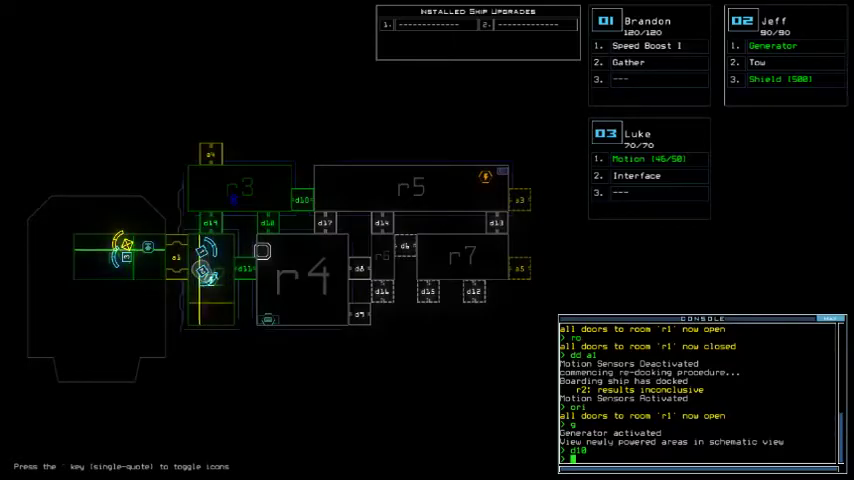
- Have drone 02 Jeff deactivate the generator, then re-dock the ship at airlock a3
key(space)
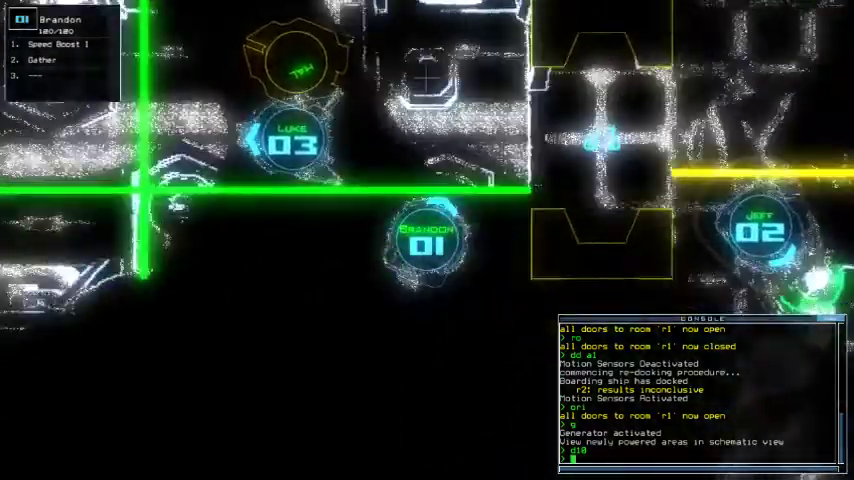
key(2)
key(Return)
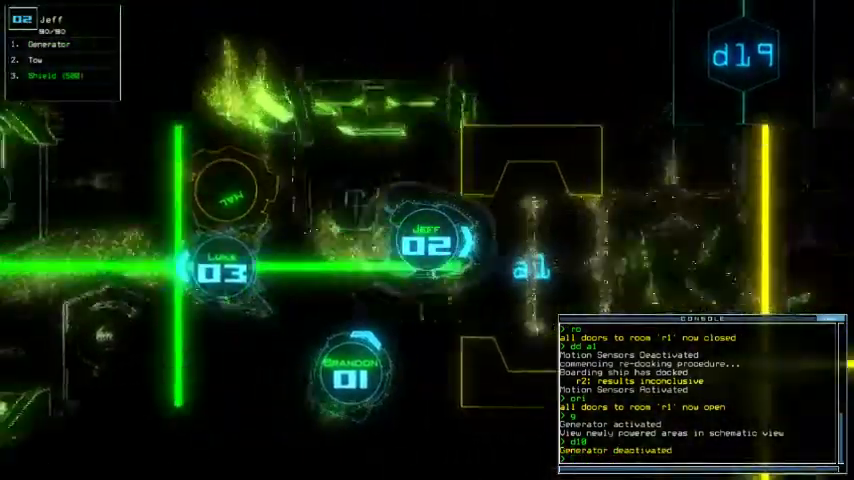
key(space)
text(dd a1)
key(Return)
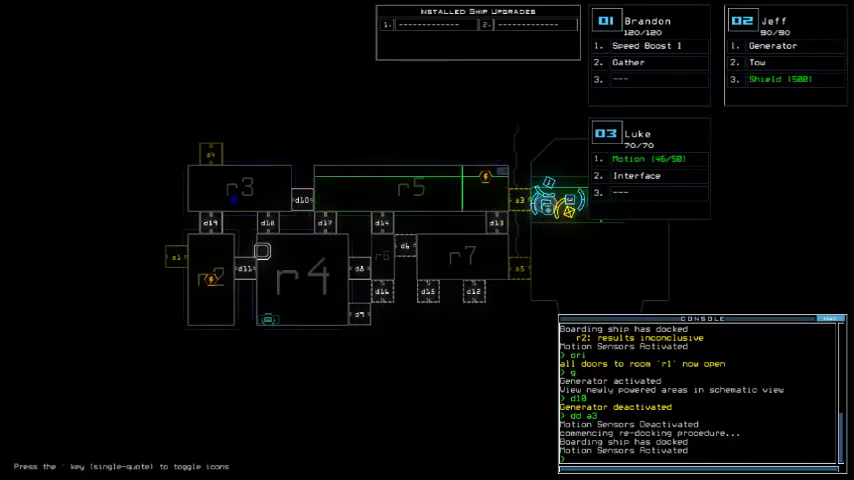
text(s)
- Check the mission time (00:05:54) with 'te' and re-dock at airlock a1
key(Return)
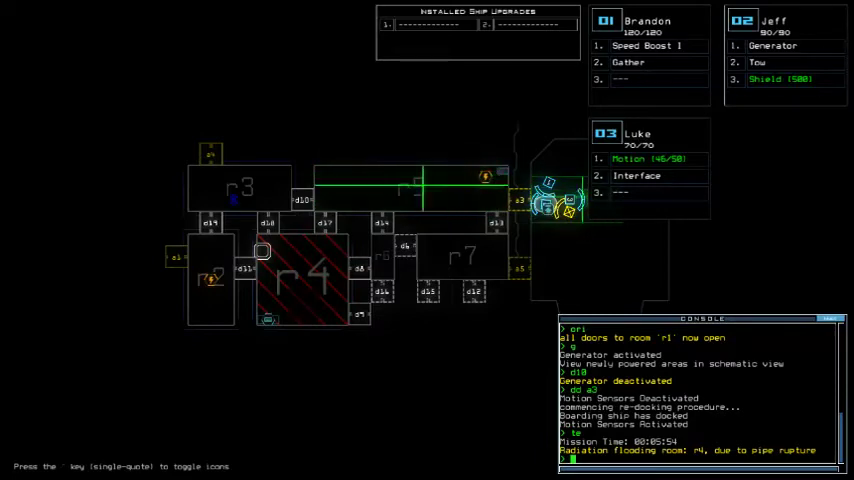
text(dd a1)
key(Return)
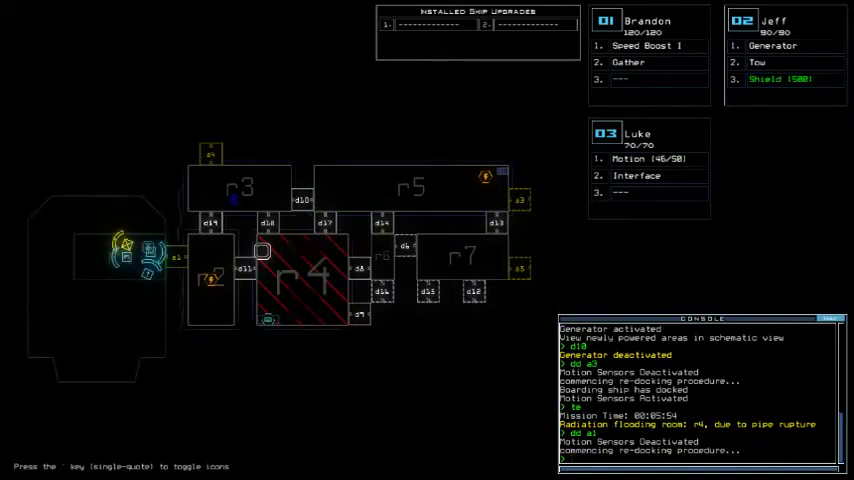
text(swap 2)
- Swap modules so Brandon gets Tow and Generator and Jeff gets Speed Boost I
key(Return)
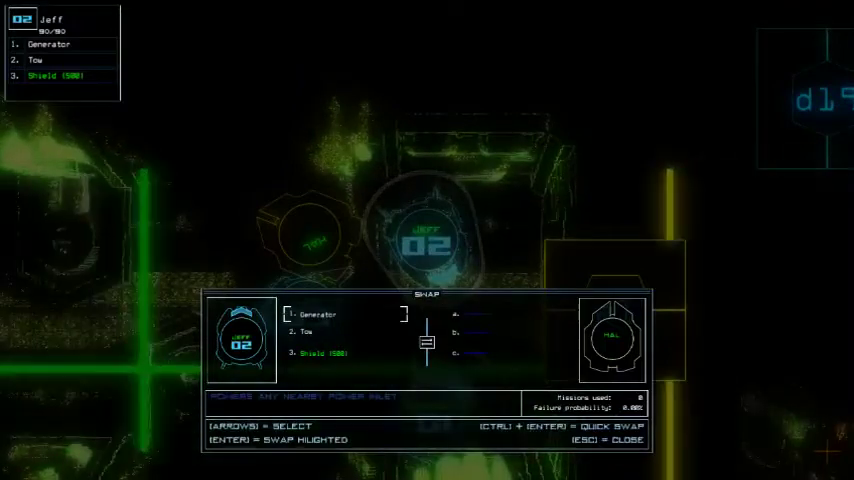
key(Escape)
text(2 1)
key(Return)
key(Down)
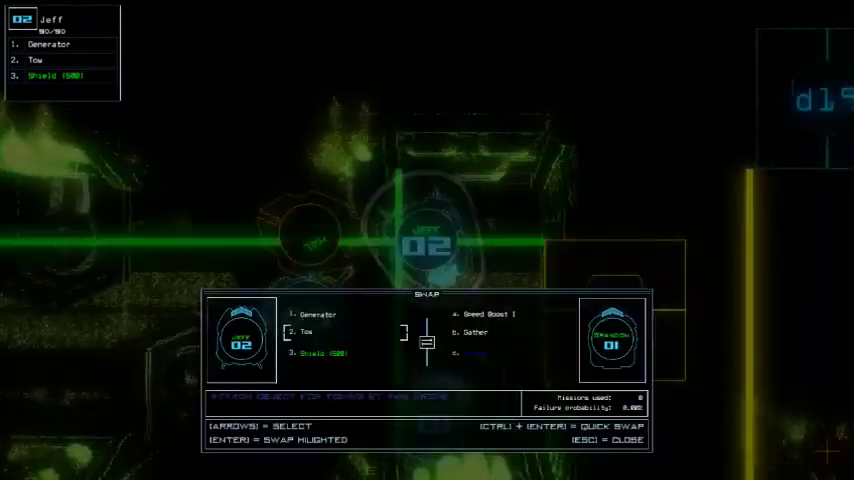
key(Return)
key(Right)
key(Return)
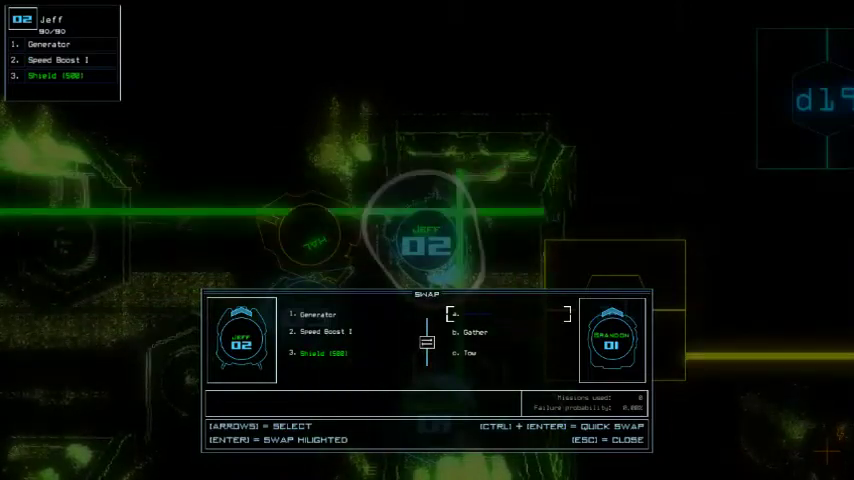
key(Left)
key(Return)
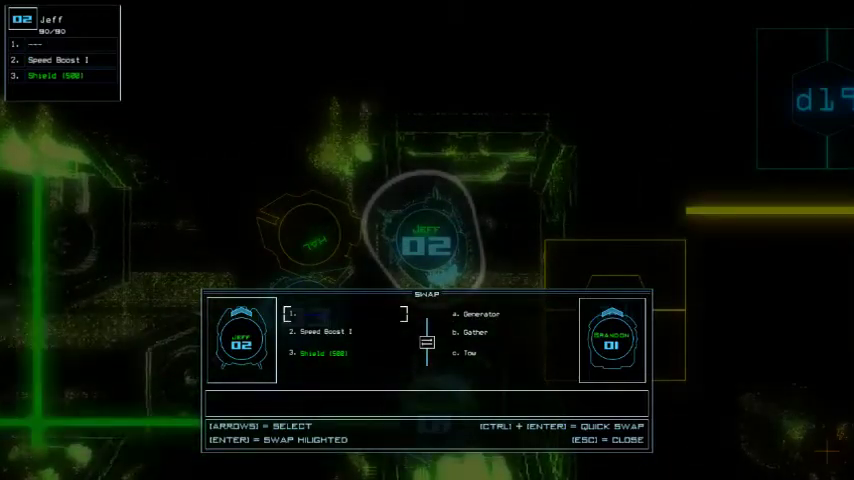
key(Escape)
key(space)
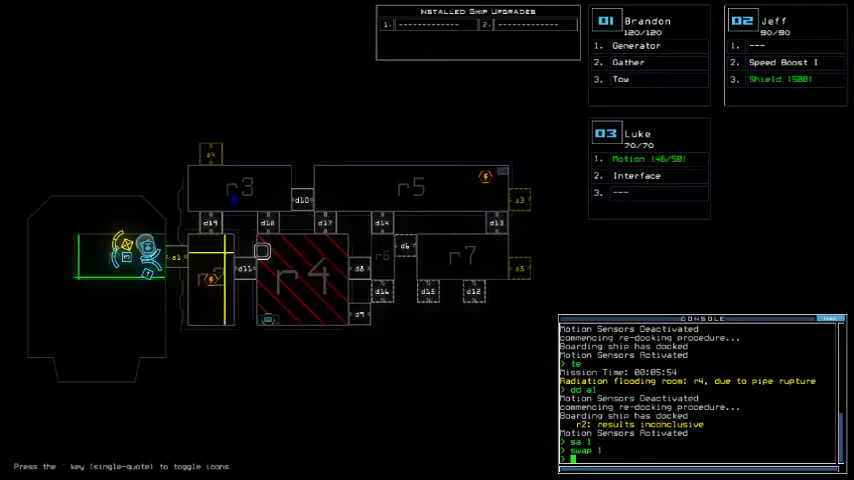
text(dd a3)
- Re-dock via airlocks a3 and a1, open room r1, check Luke's camera, then dock at a5
key(Return)
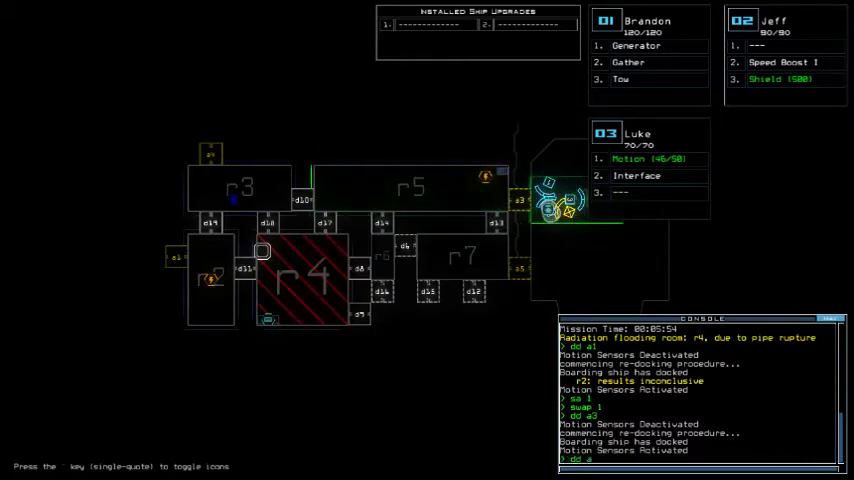
text(dd a1)
key(Return)
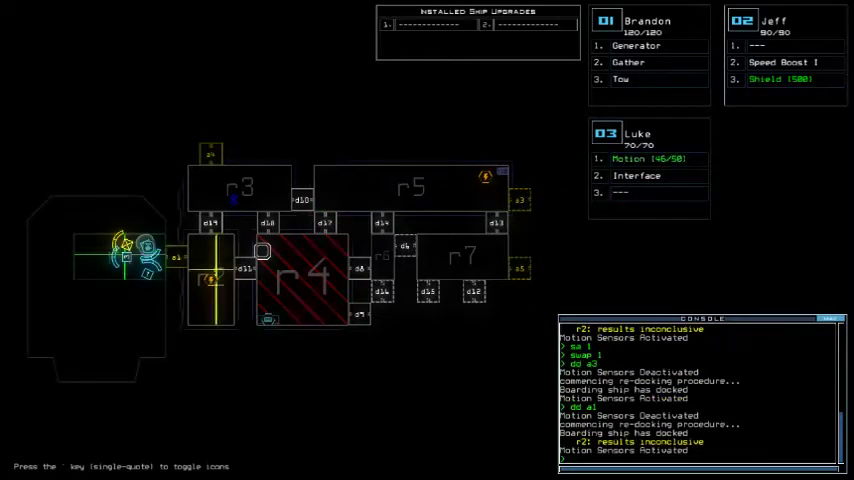
text(d r1)
key(Return)
key(space)
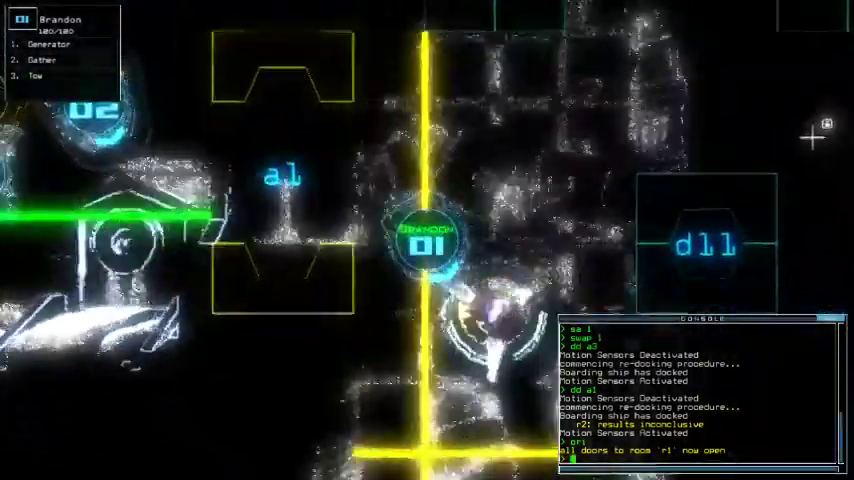
key(3)
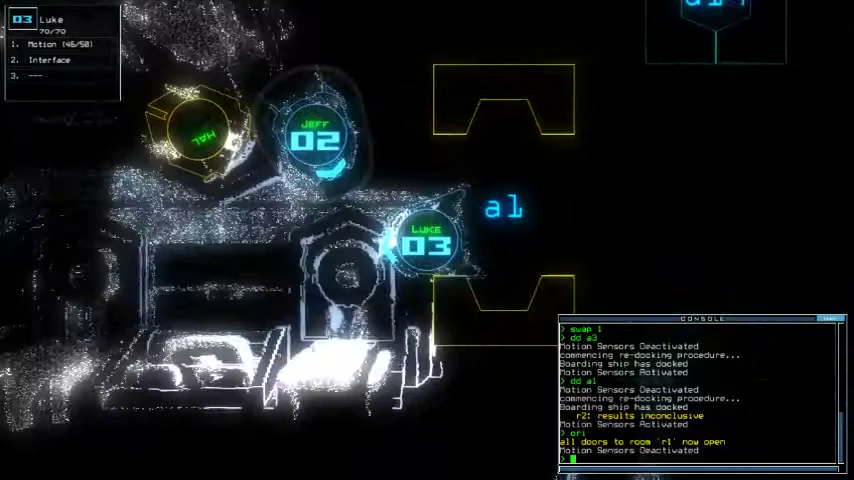
key(space)
text(dd a)
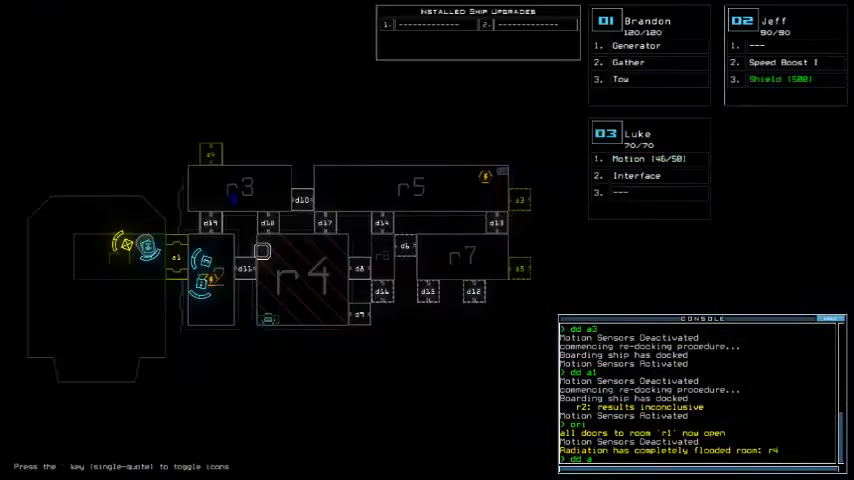
text(5)
key(Return)
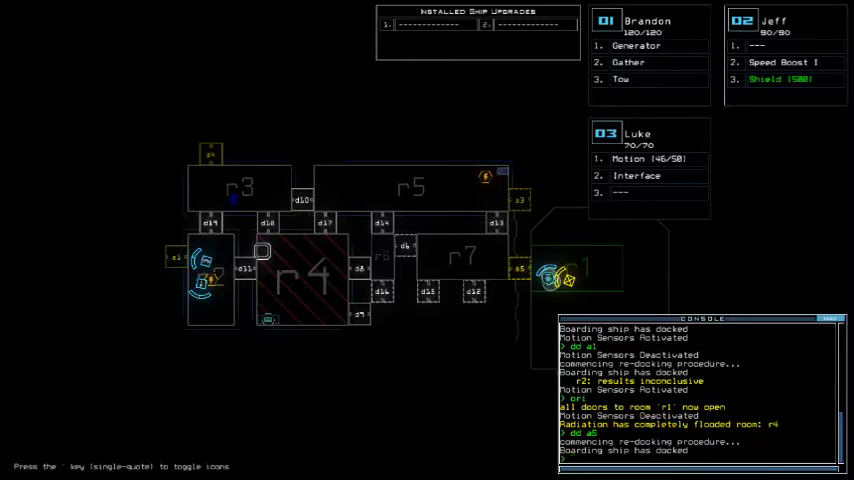
text(1)
- Re-dock at airlock a1 and open all doors to room r1
key(Return)
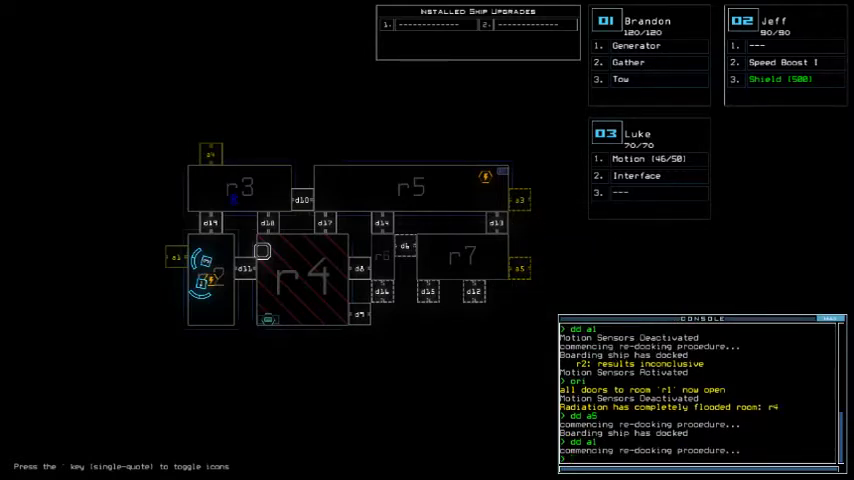
text(cr)
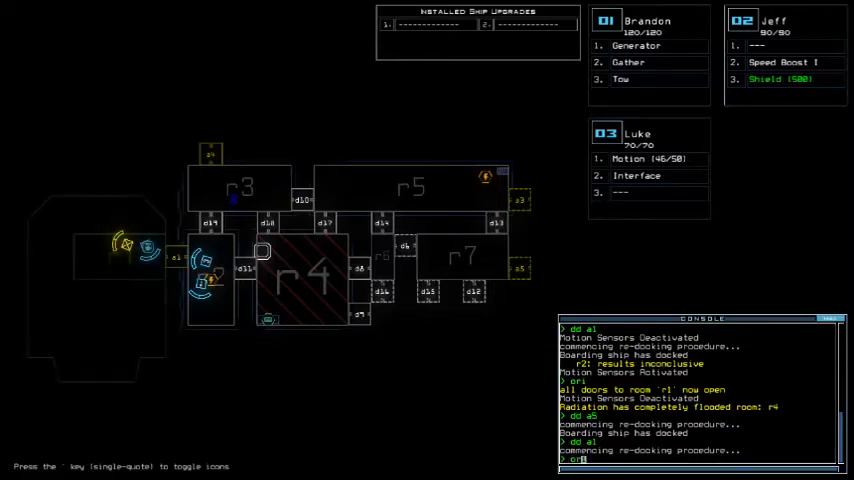
text(1)
key(Return)
key(space)
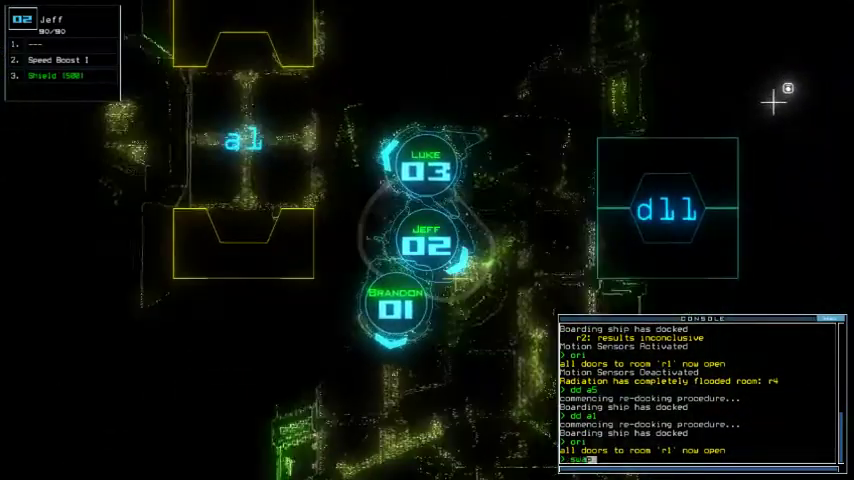
- Return the Generator from Brandon to Jeff and give Speed Boost I to Luke
key(Return)
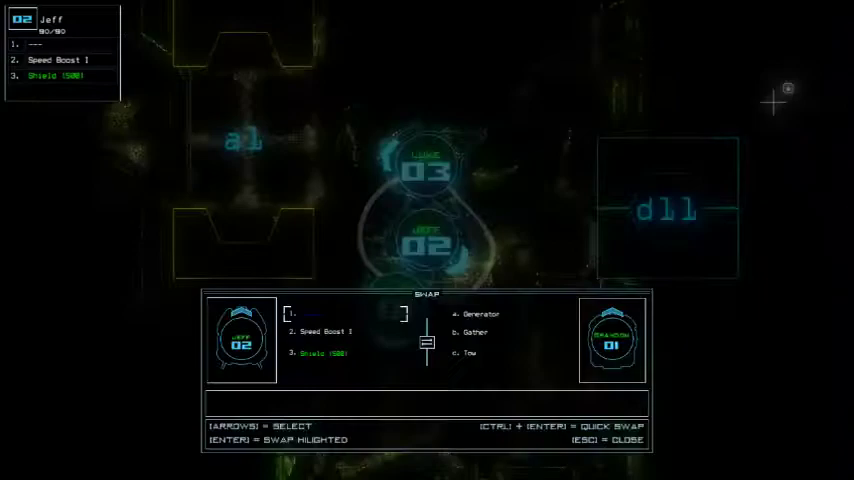
key(Right)
key(Return)
key(Escape)
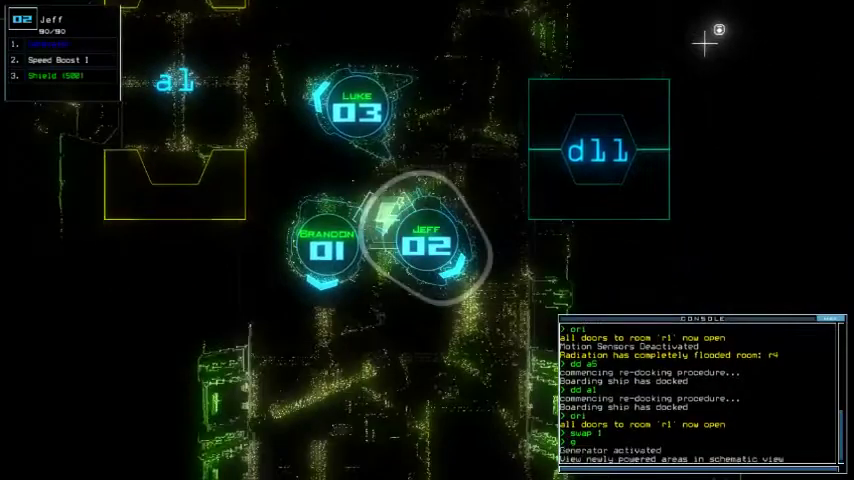
key(Tab)
key(Return)
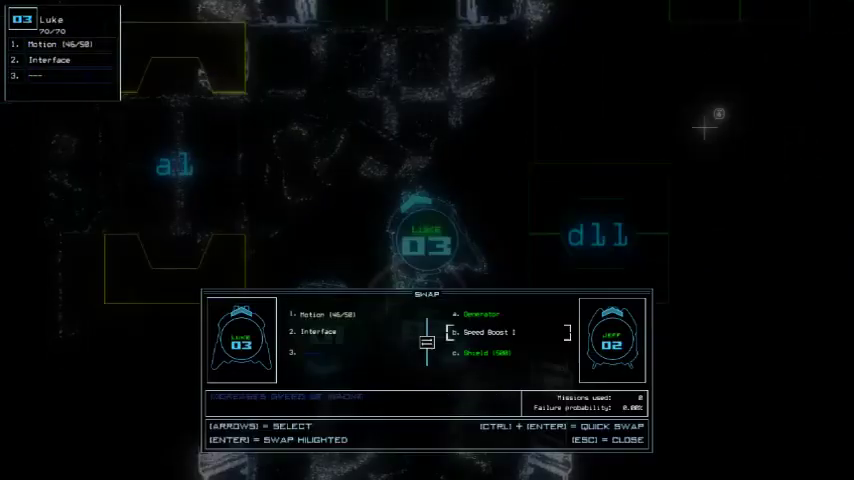
key(Return)
key(Escape)
text(d19)
- Close doors d18 and d19 and run a motion scan of nearby rooms
key(Return)
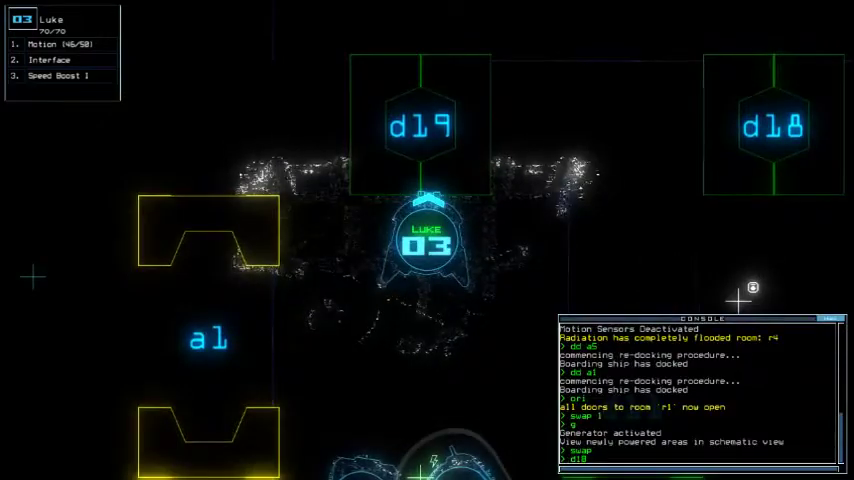
text(d19)
key(Return)
text(d19)
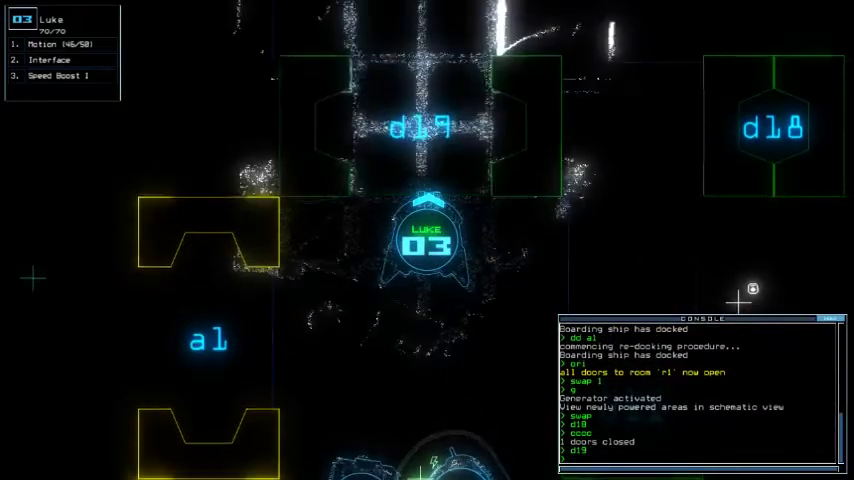
key(Return)
key(Up)
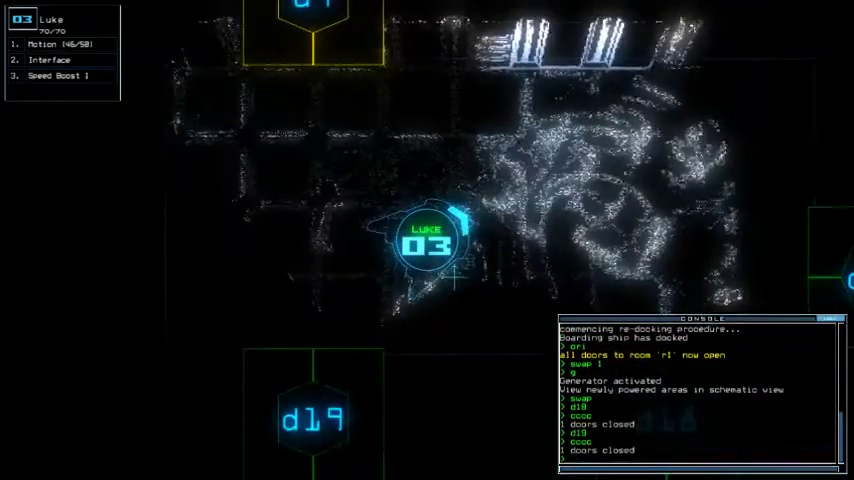
text(motion)
key(Return)
key(space)
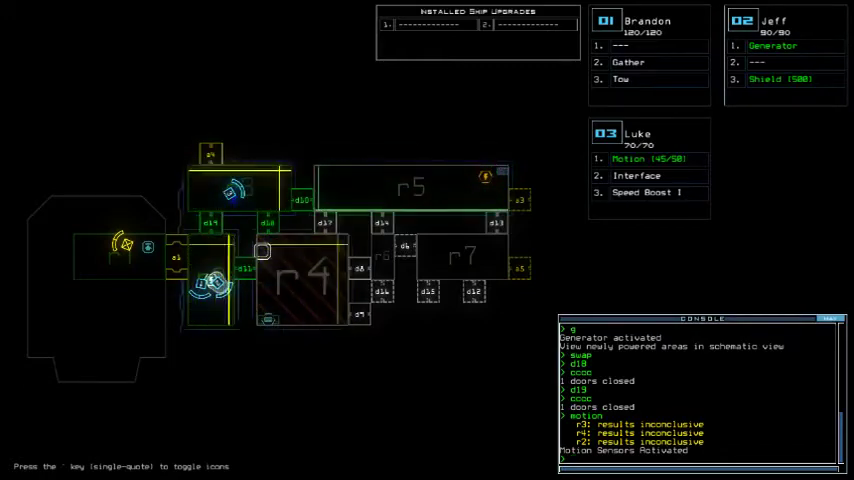
- Rerun the motion scan, inconclusive for r2–r4, and flag room r7 with 'flag r7'
key(Tab)
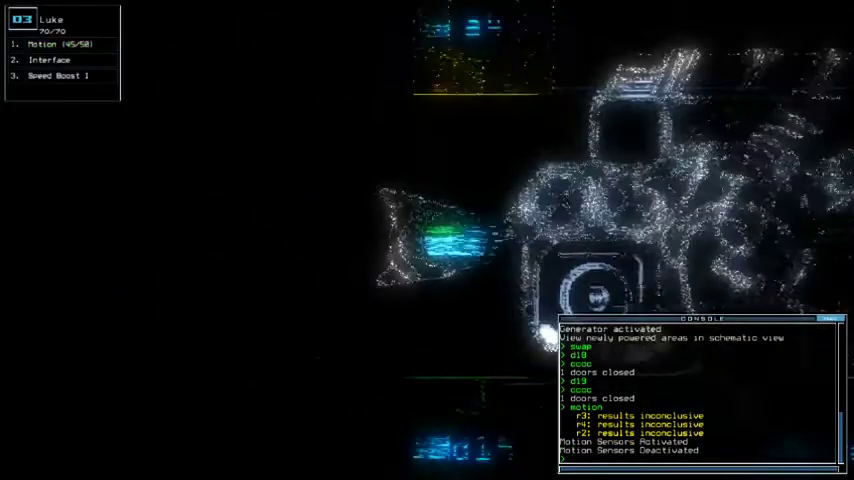
key(Tab)
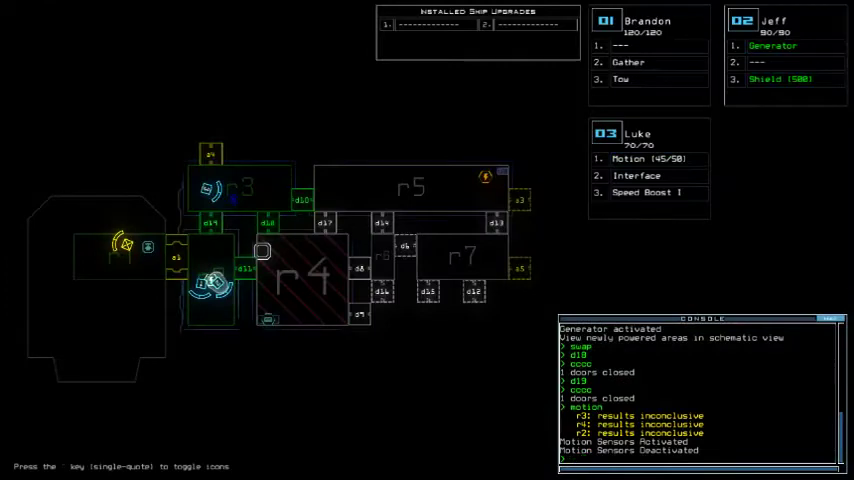
text(tion)
key(Return)
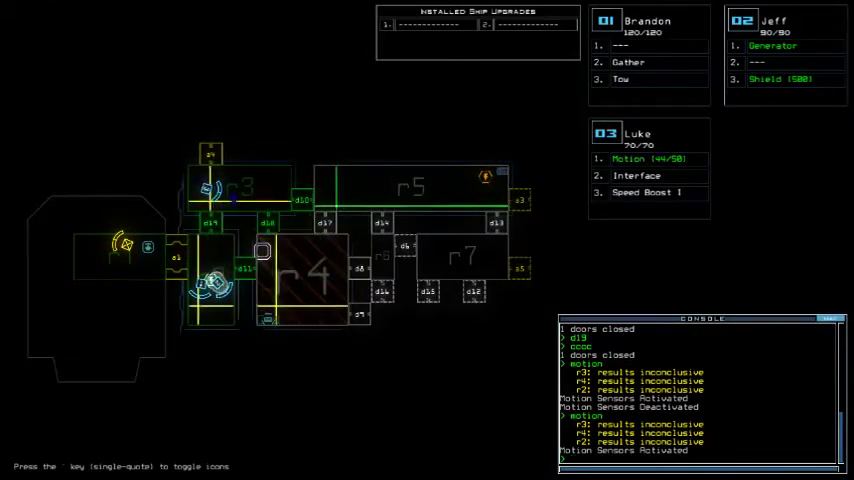
key(space)
key(space)
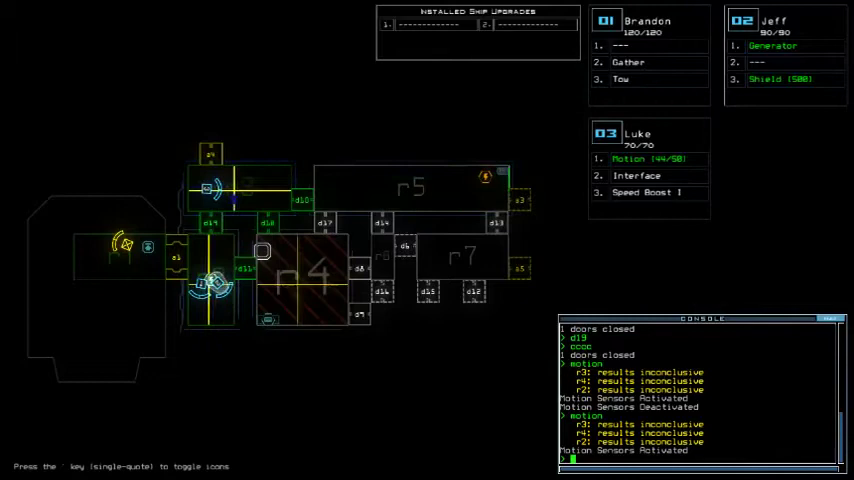
text(flagr7)
key(Return)
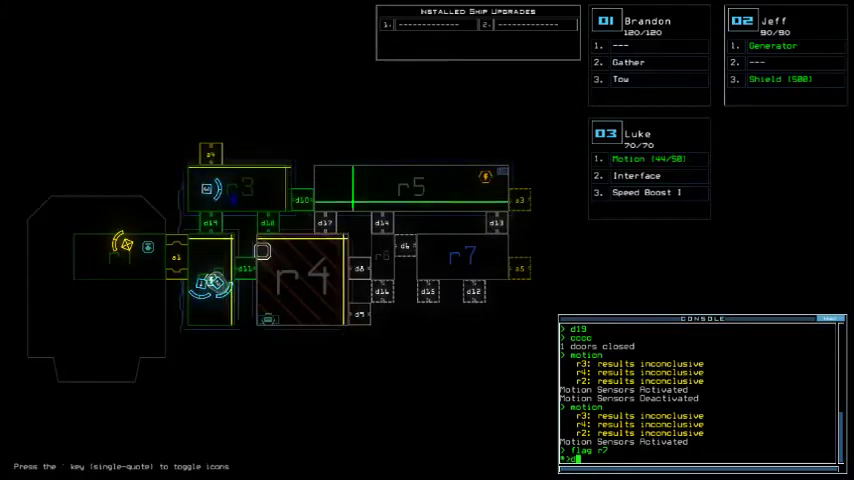
- Trade upgrades so Jeff gets the Interface and Luke gets the Shield
key(space)
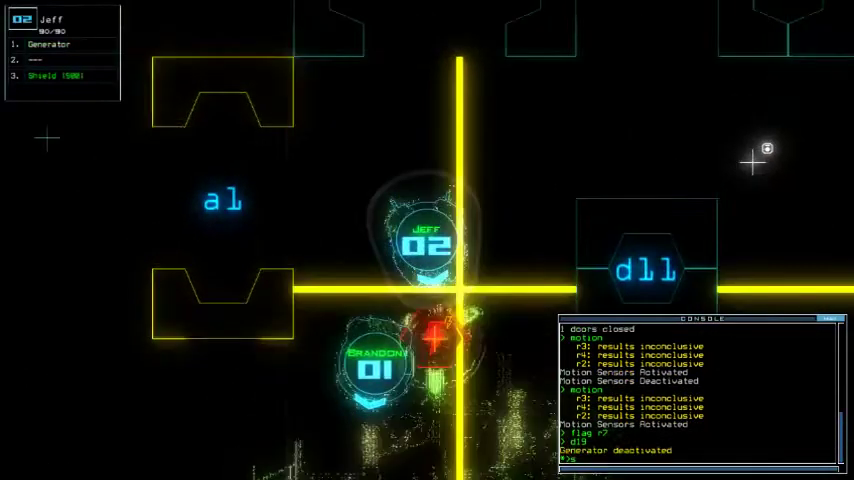
text(swap)
key(Return)
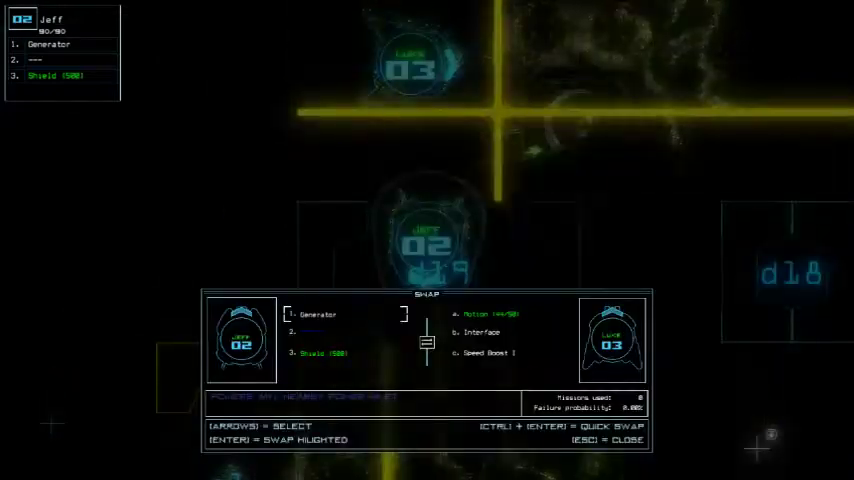
key(Down)
key(Return)
key(Left)
key(Down)
key(Return)
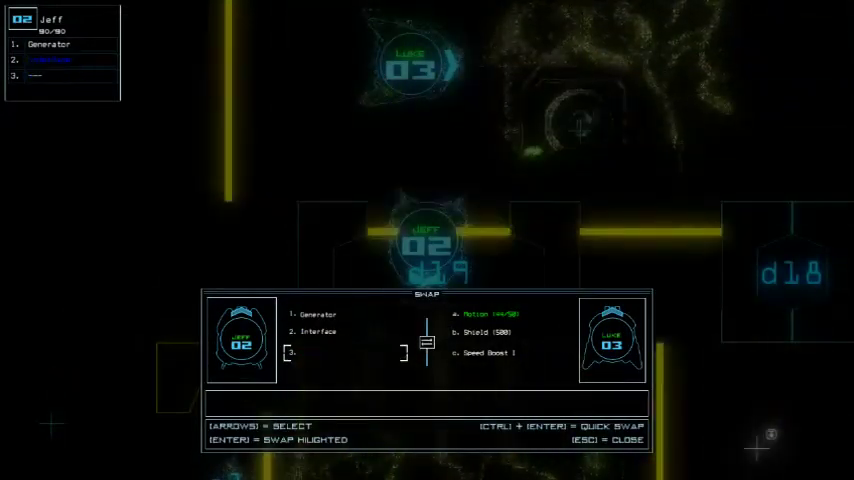
key(Escape)
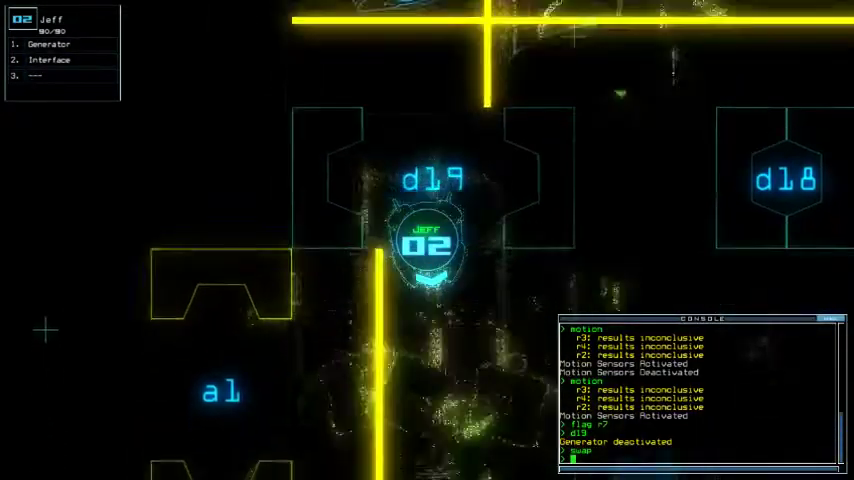
text(g)
- Turn on the generator, activate Luke's shield, and open door d19
key(Return)
text(3)
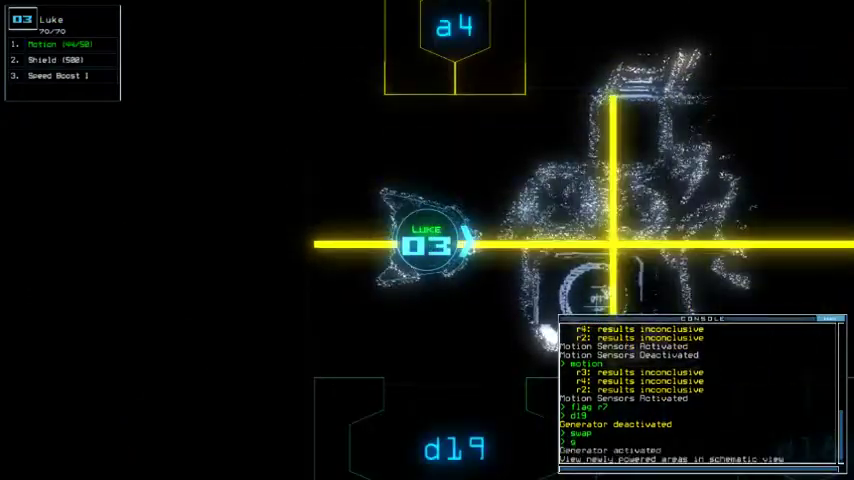
text(sh)
key(Return)
key(space)
text(d19)
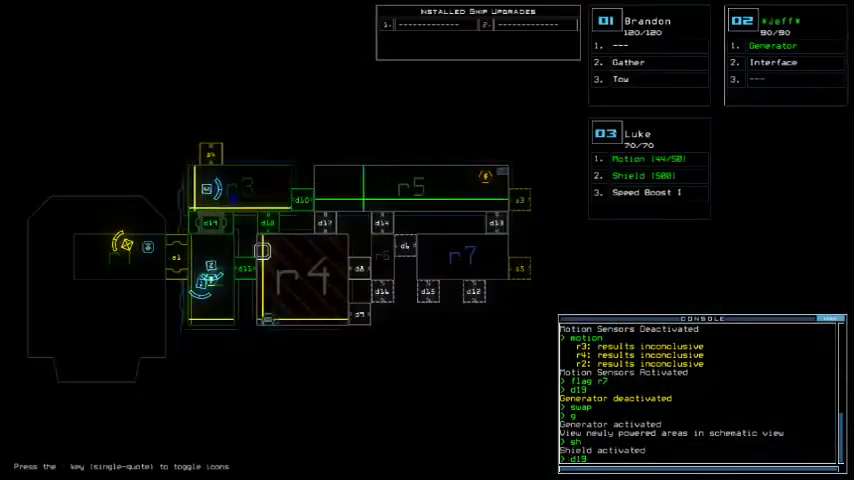
key(Return)
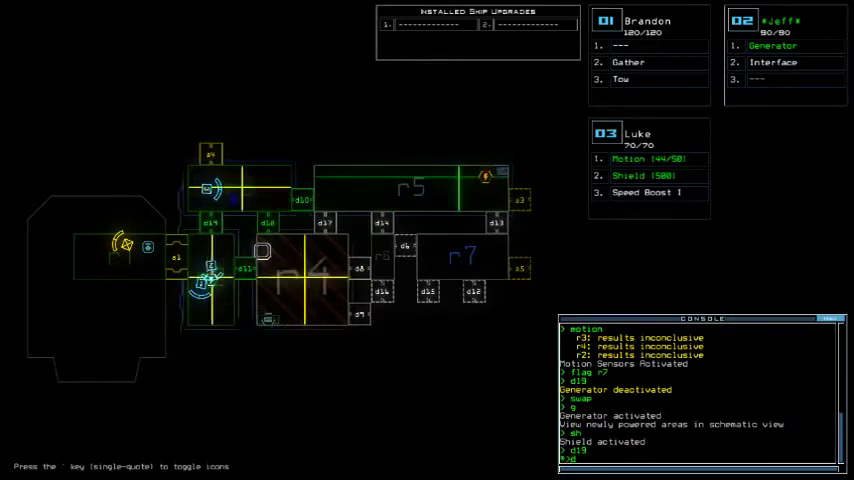
text(19)
- Open door d10, vent room r3 through airlock a4, then close d19 and Luke's nearby door
key(Return)
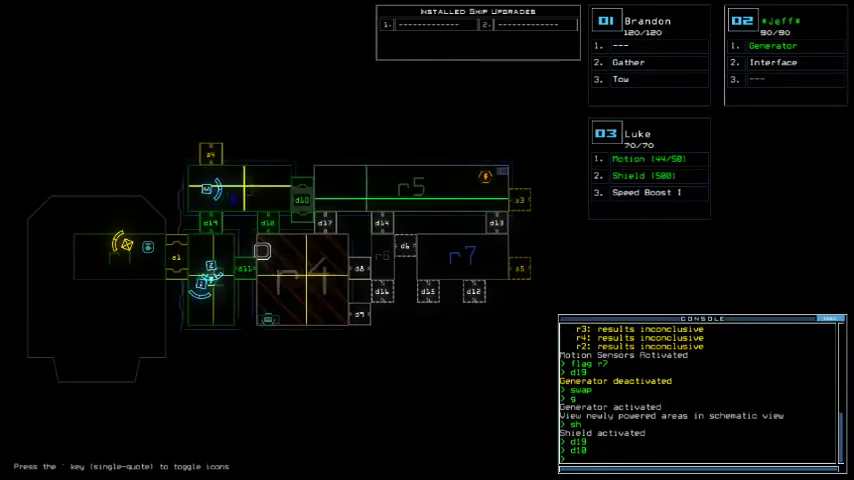
text(3 a4)
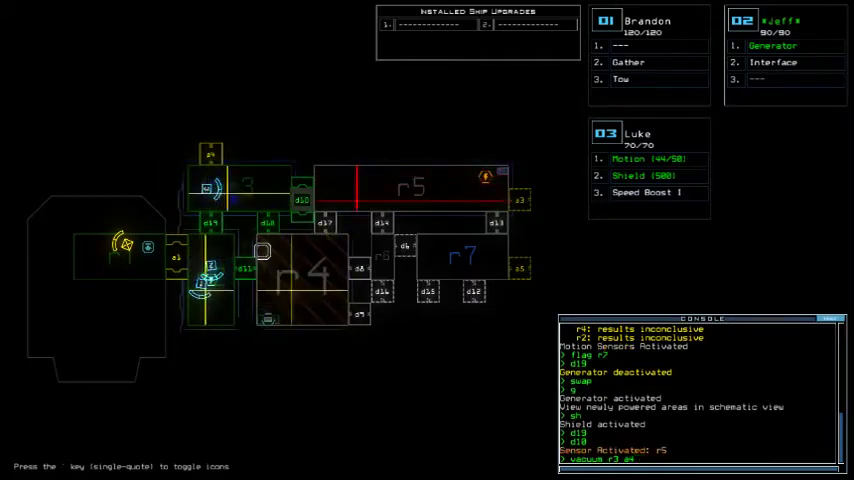
key(Tab)
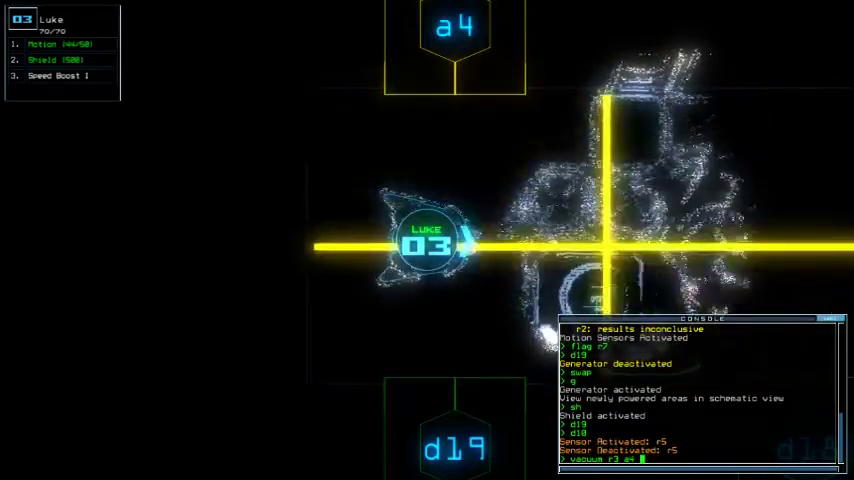
key(Return)
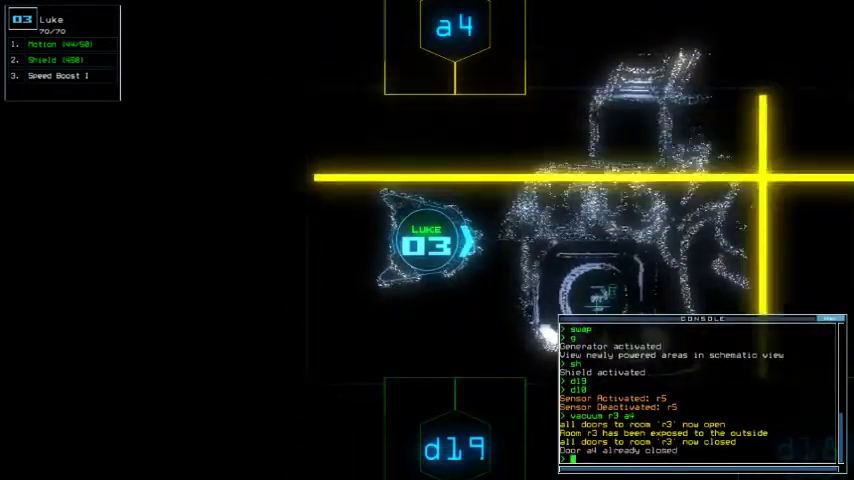
key(space)
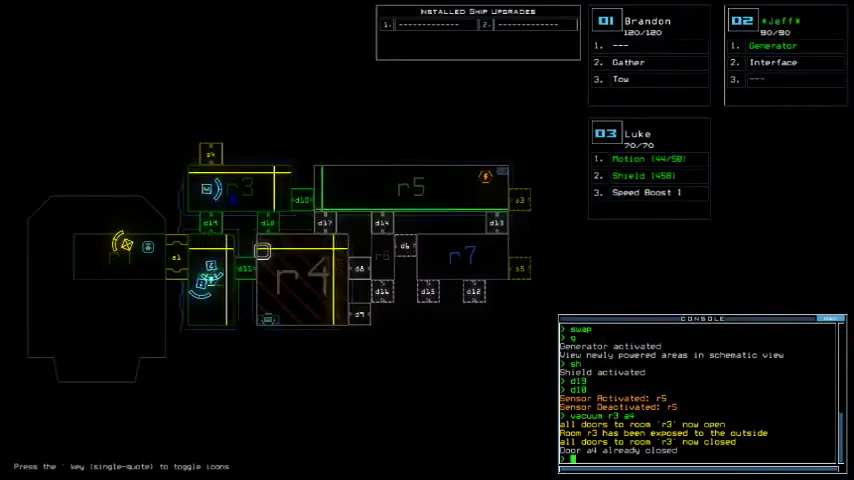
text(d)
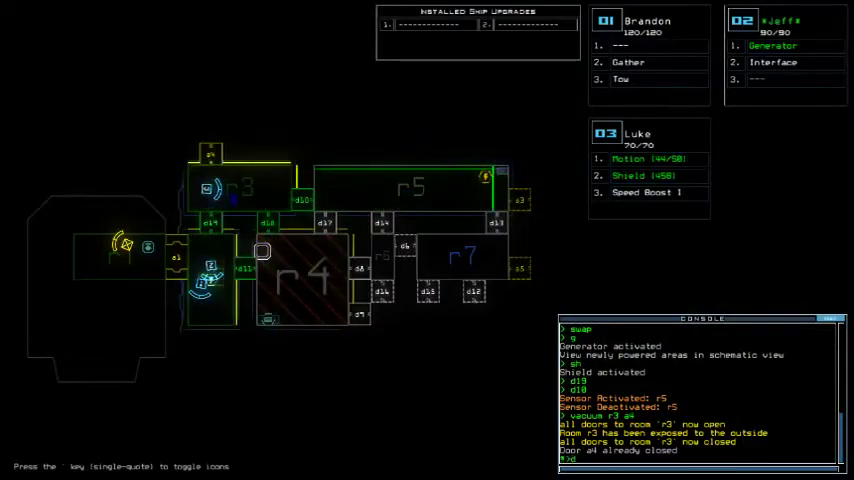
text(19)
key(Return)
key(space)
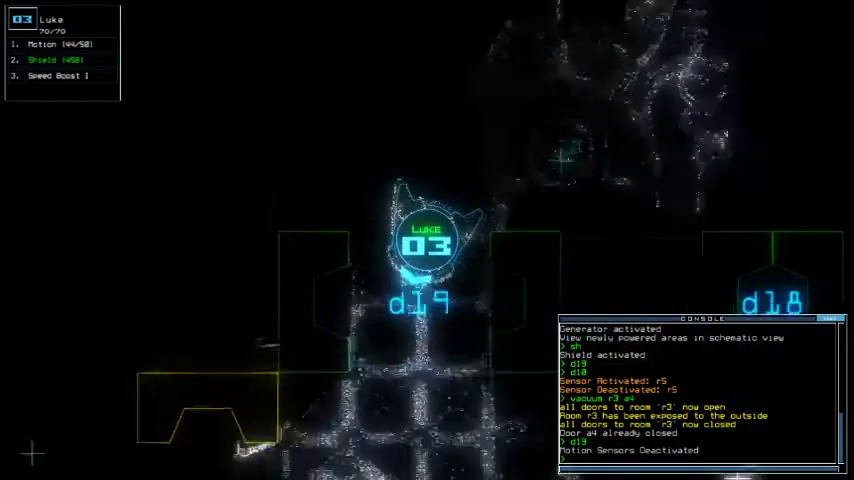
text(cccc)
key(Return)
text(end)
- Recall all drones to r1, shut off the generator, and re-dock at airlock a3
key(Return)
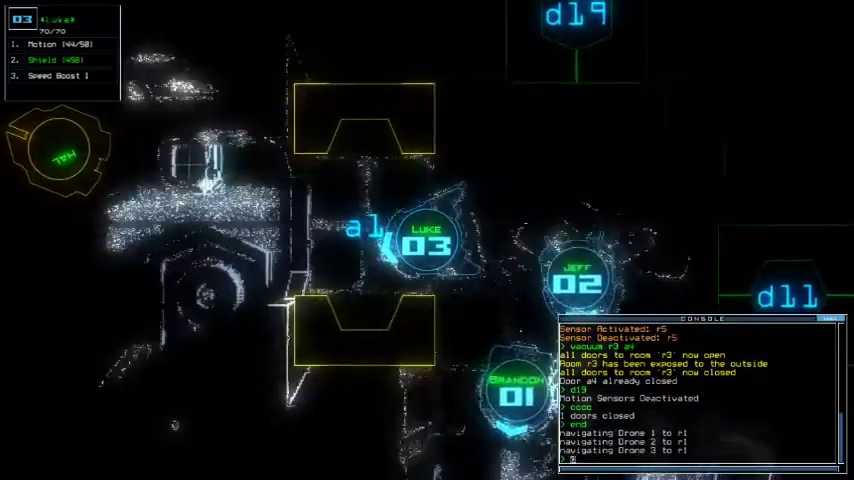
key(Return)
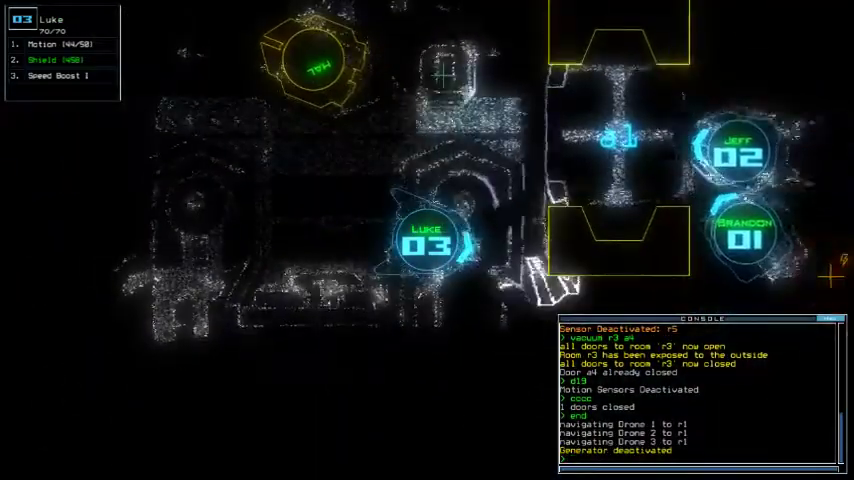
key(space)
text(dd a3)
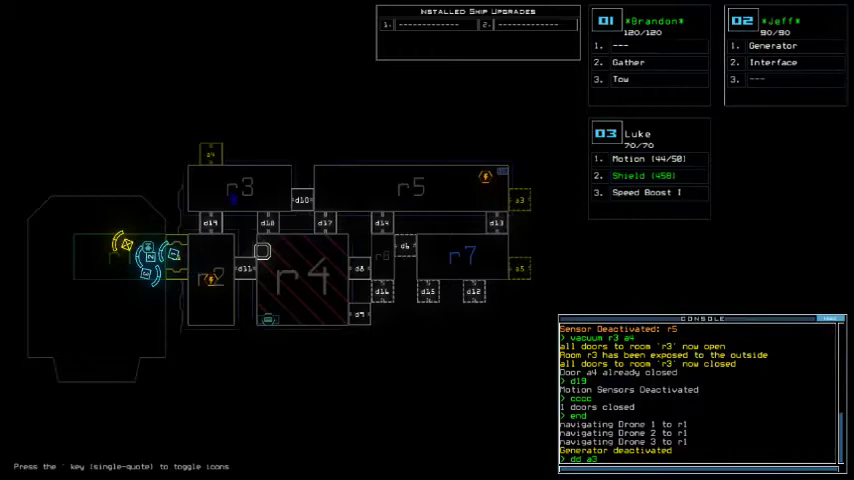
key(Return)
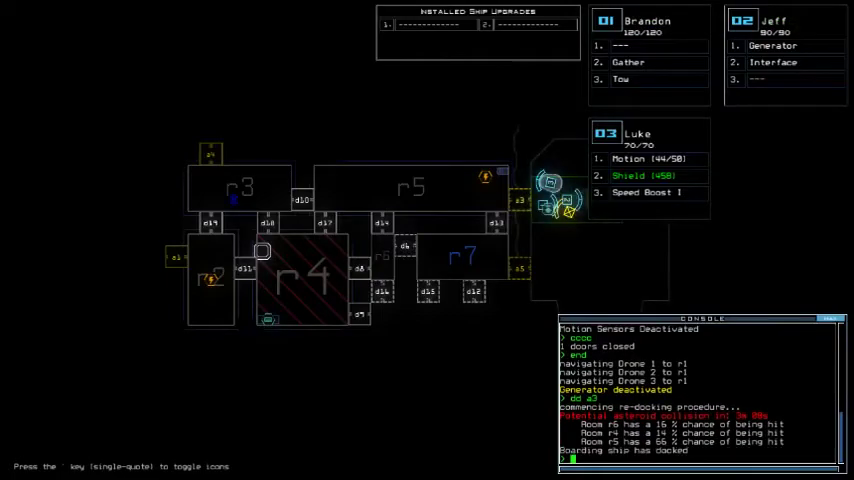
text(c1)
- Open room r1's doors and have Jeff turn the generator back on
key(Return)
key(space)
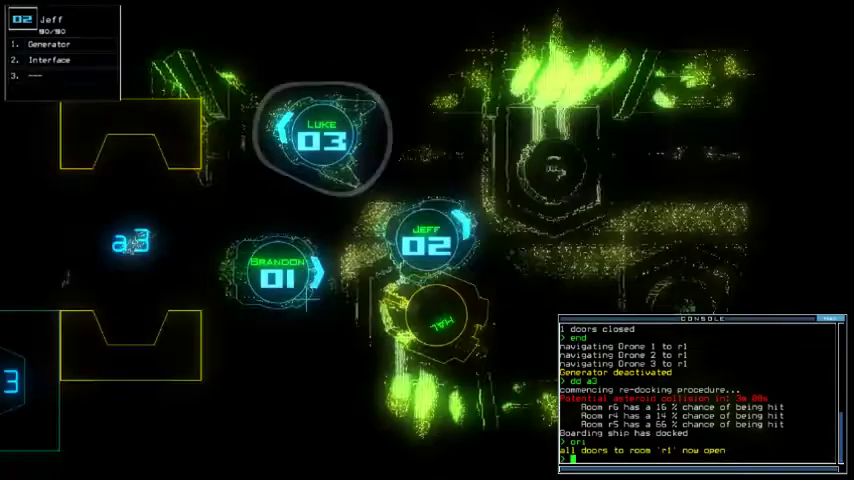
key(2)
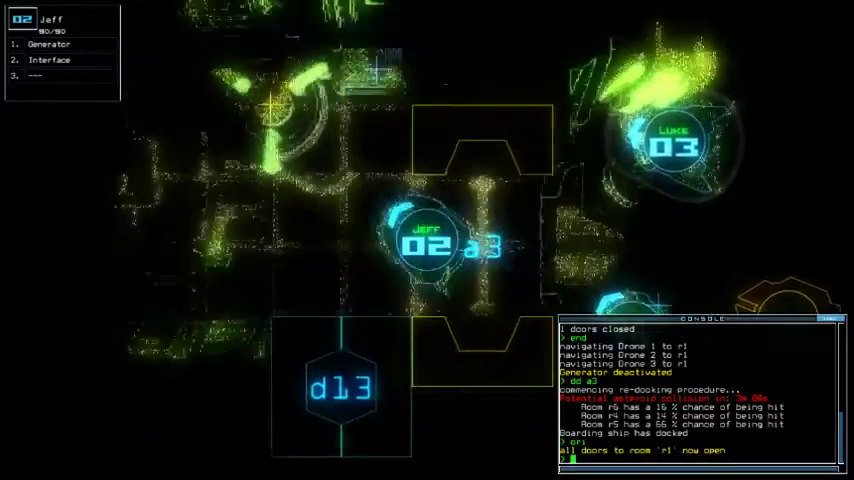
text(g)
key(Return)
key(3)
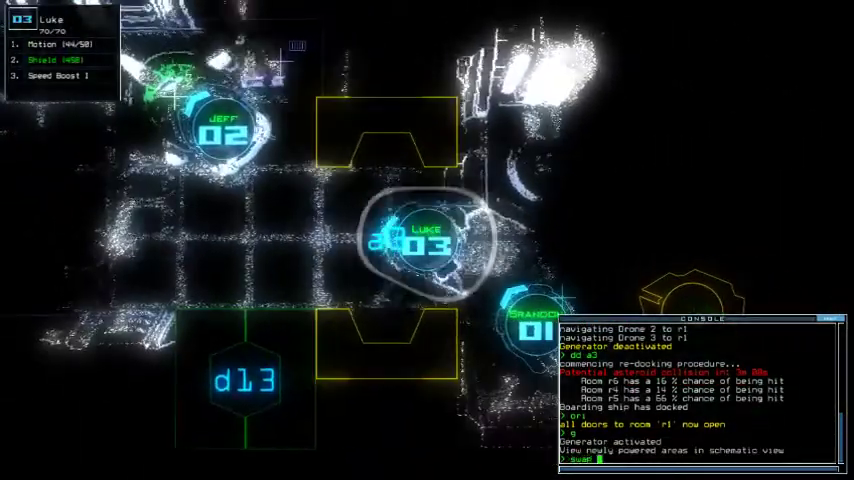
- Swap upgrades so Luke carries Gather and Brandon gets Motion
key(s)
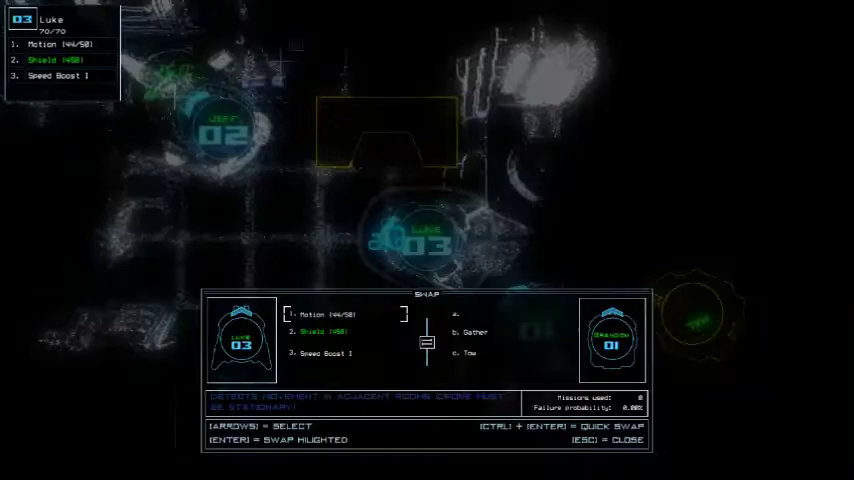
key(Return)
key(Right)
key(Return)
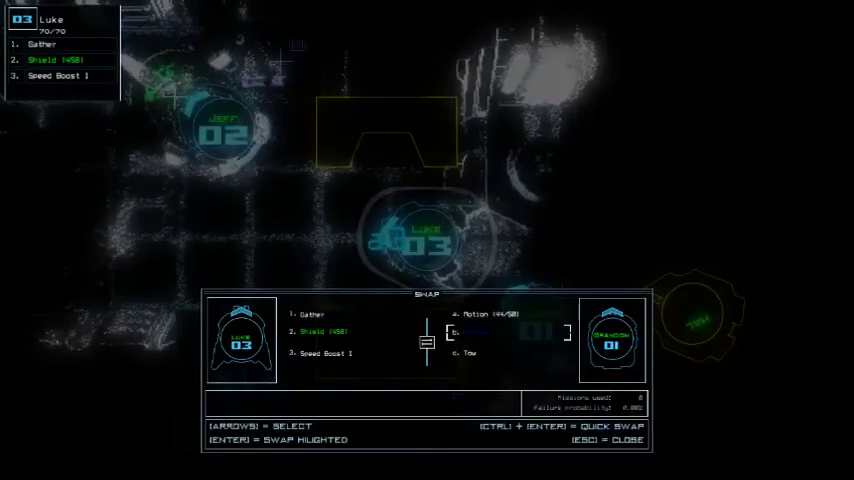
key(Escape)
text(c r1)
- Close room r1's doors, go through door d14, close it behind Luke, and gather scrap
key(Return)
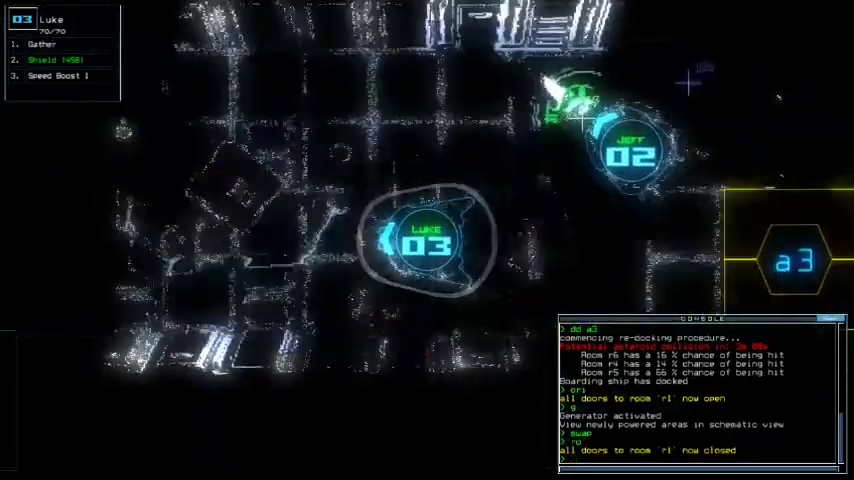
text(d14)
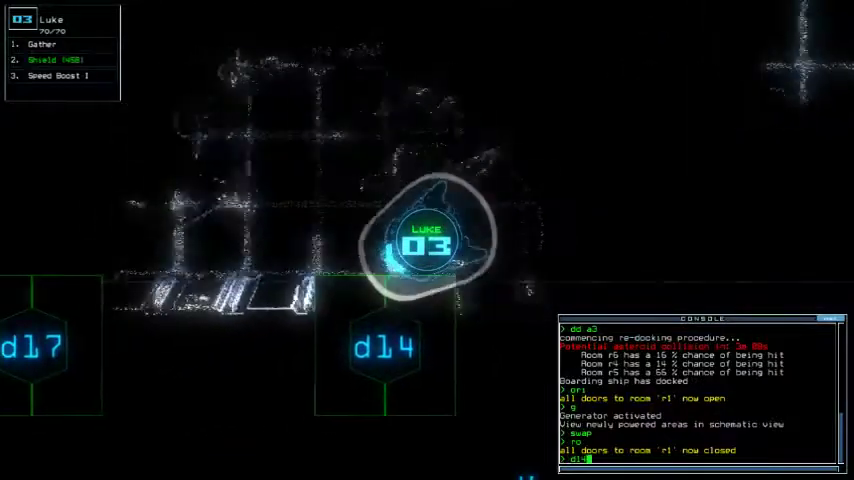
key(Return)
key(Tab)
key(Tab)
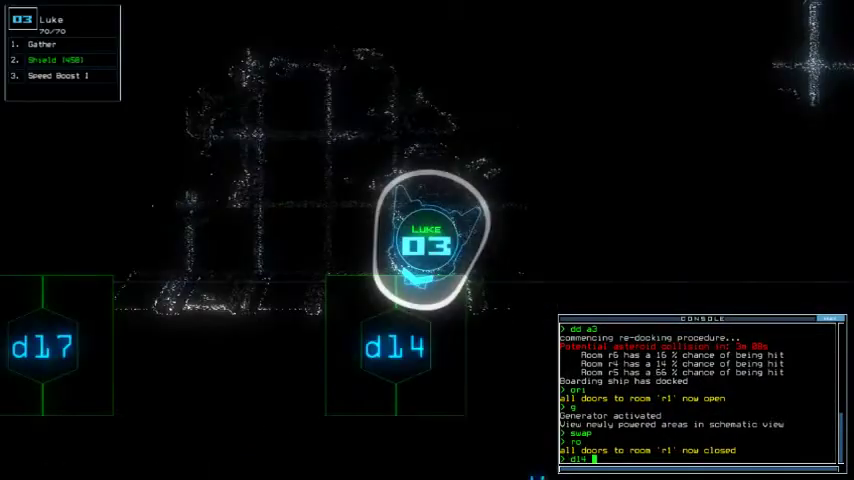
text(cccc)
key(Return)
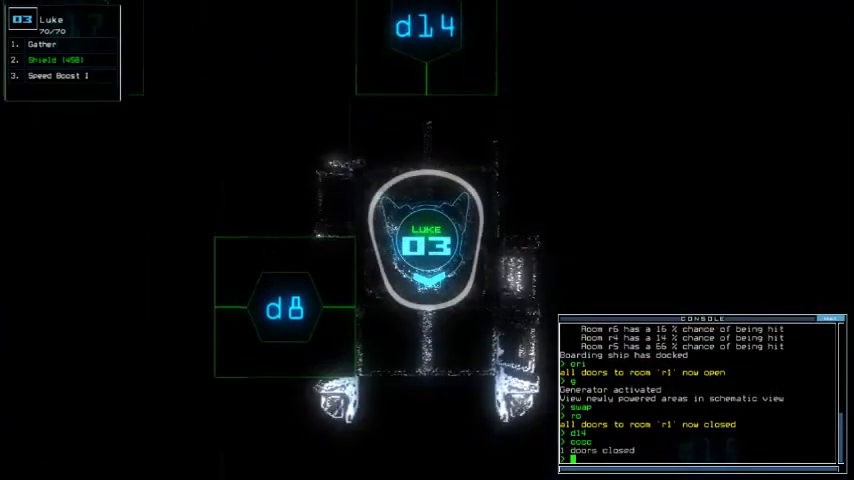
text(sg)
key(Return)
key(Tab)
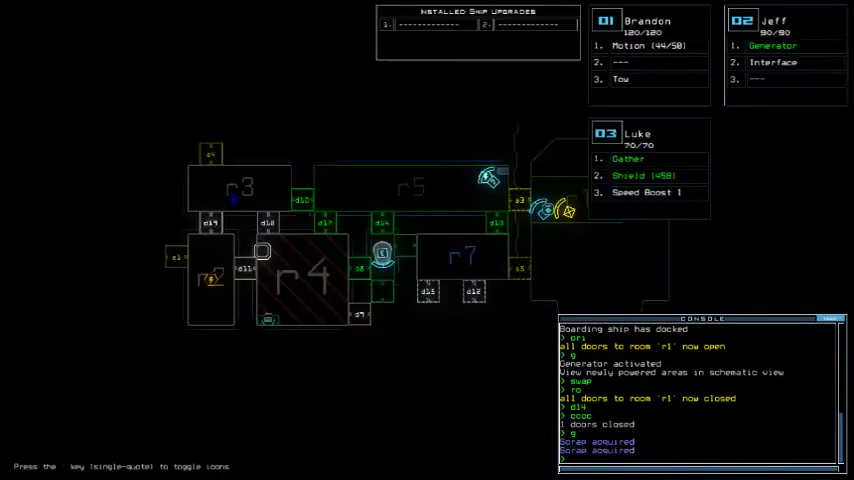
key(Tab)
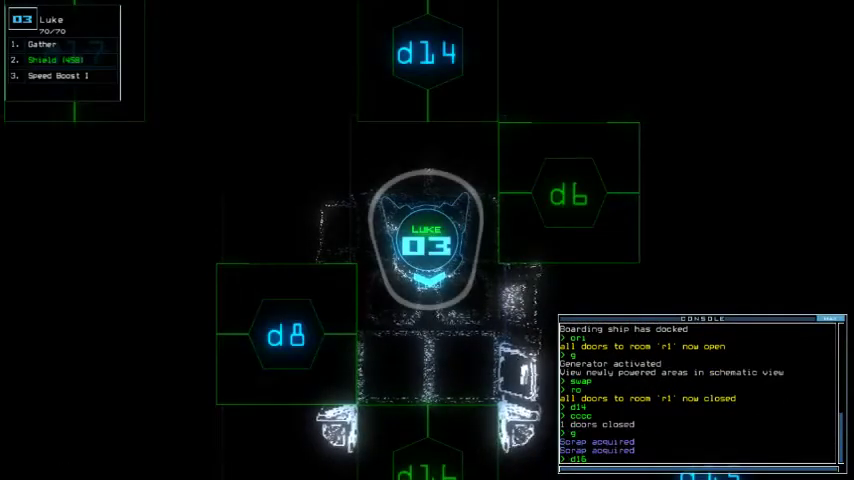
text(;d16)
- Toggle door d16 twice and door d14 again while checking the schematic map
key(Return)
key(Tab)
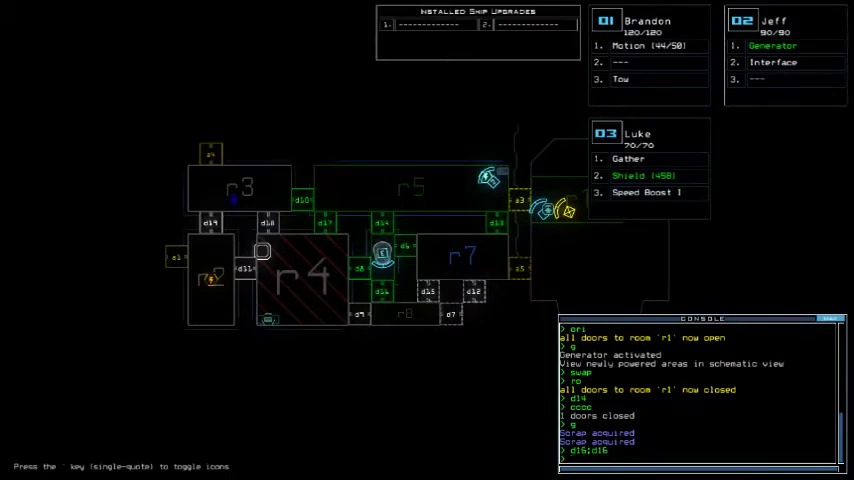
text(d14)
key(Return)
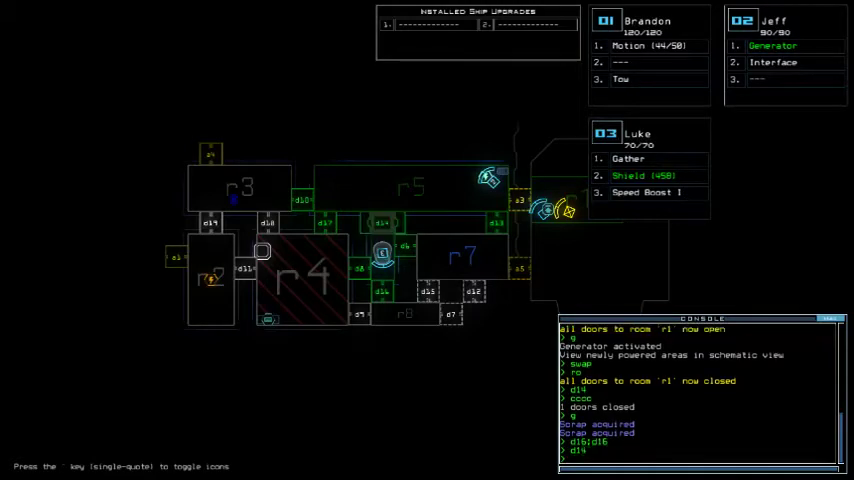
key(Tab)
text(d)
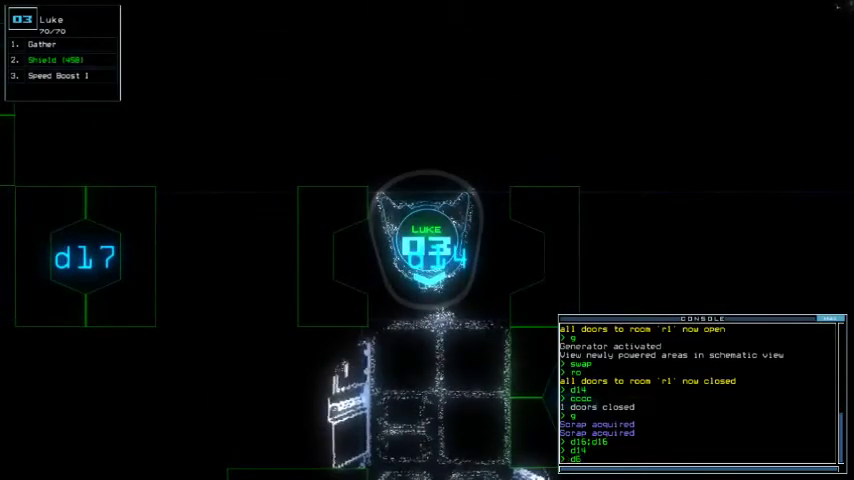
text(6)
- Open door d6, close the doors around Luke, open d13, and switch to drone 02
key(Return)
text(cc)
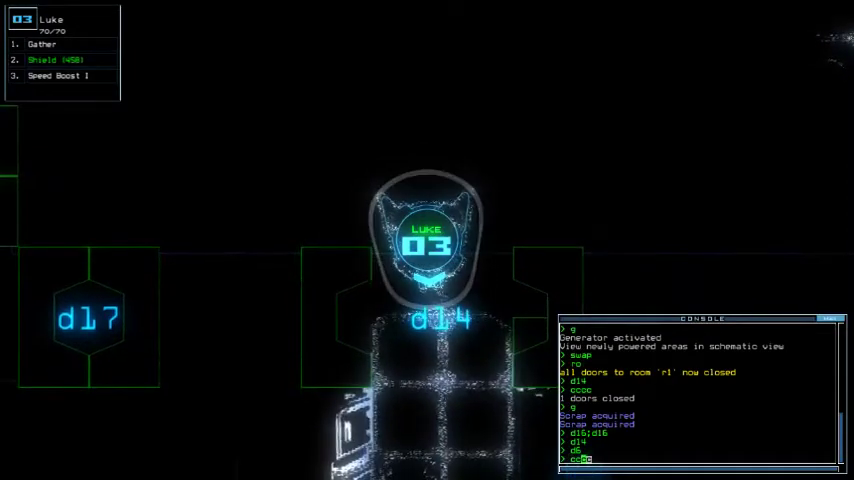
key(Return)
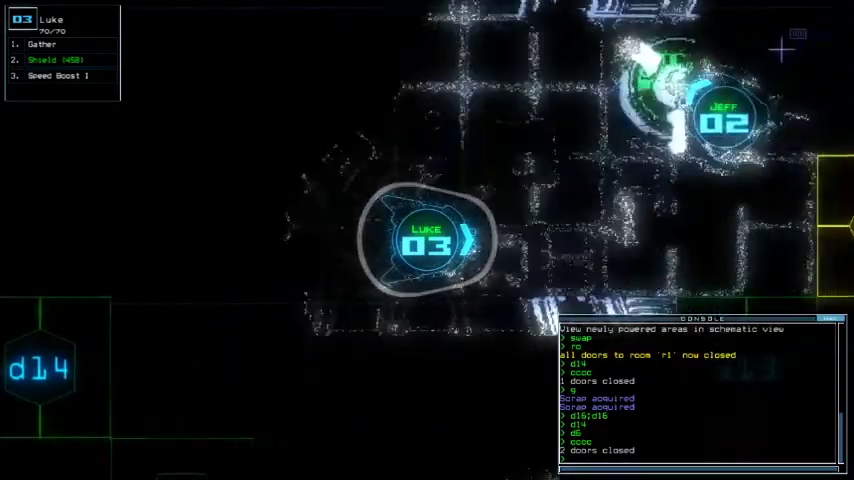
text(d13)
key(Return)
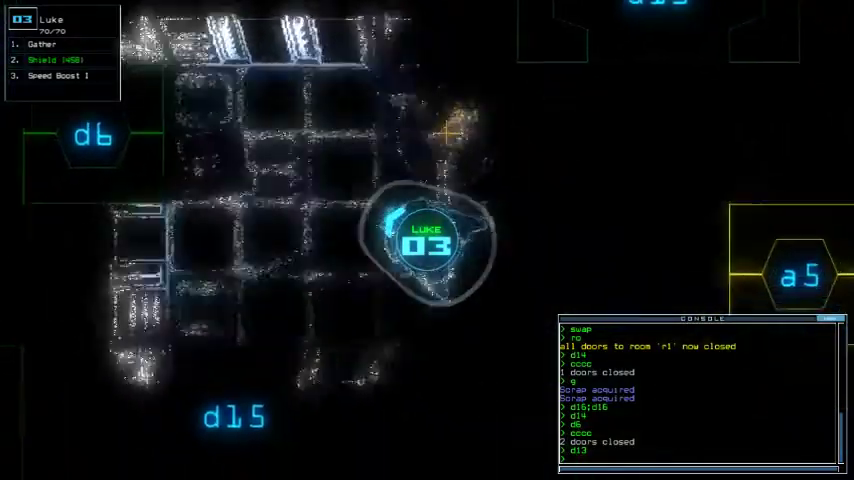
key(2)
- Switch on the generator with g and glance at the ship map
key(g)
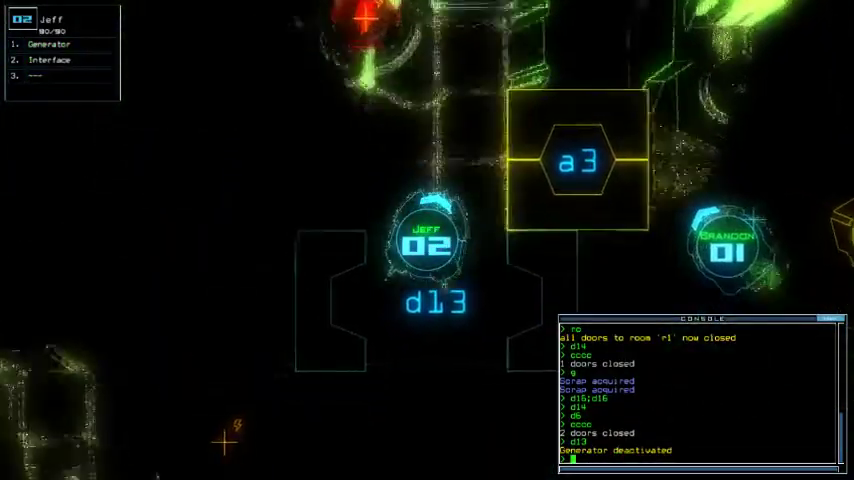
text(g)
key(Return)
key(space)
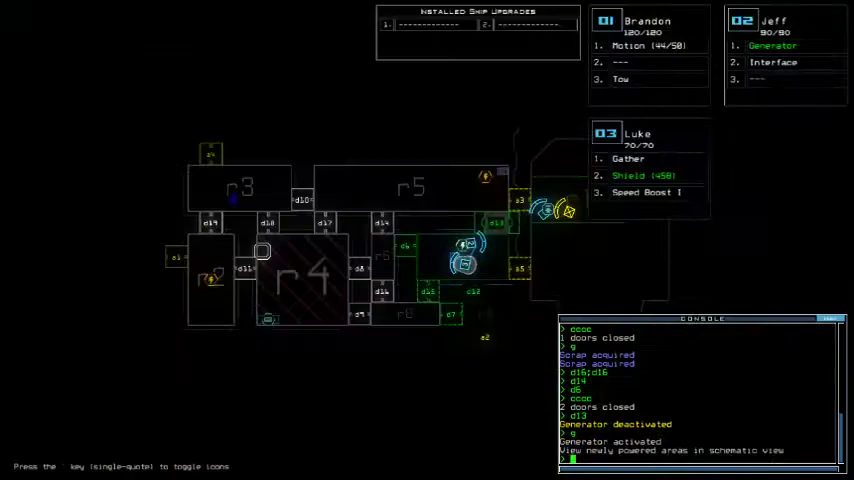
key(space)
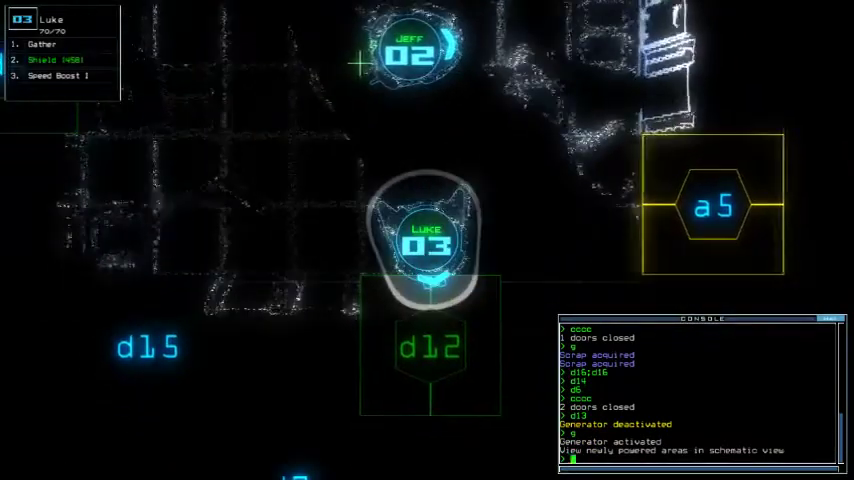
text(d12)
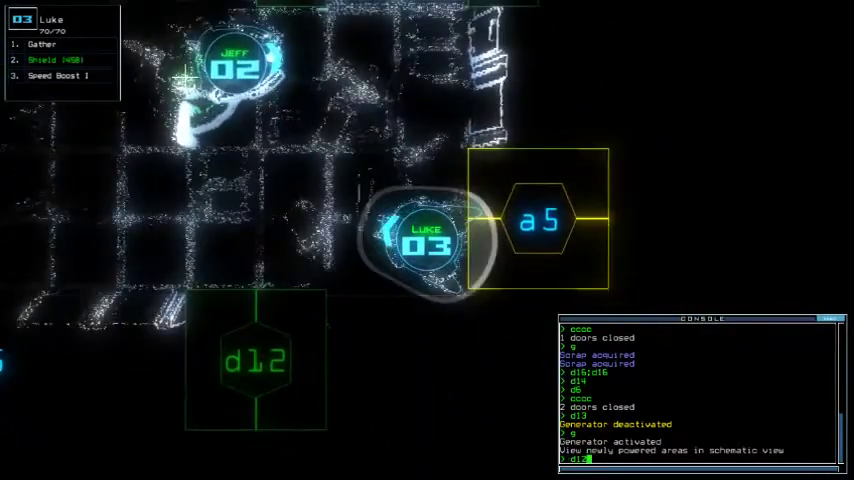
key(space)
key(space)
- Open door d12 and close the doors around drone 03's room
key(Return)
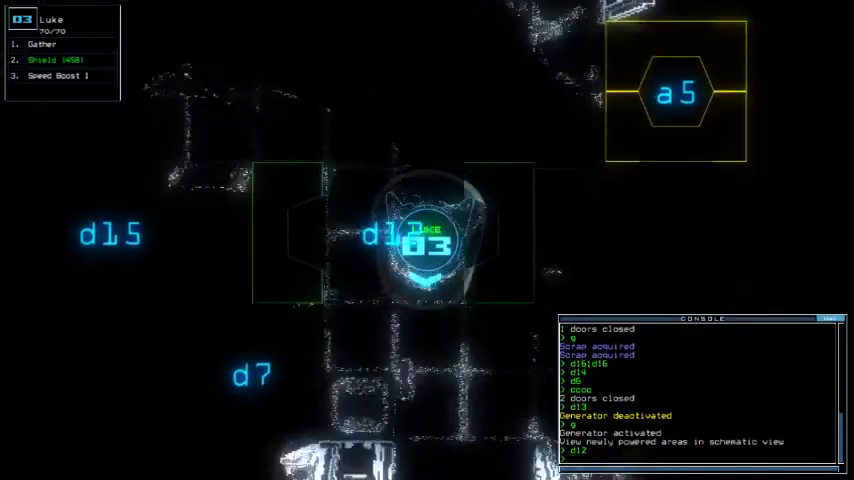
key(space)
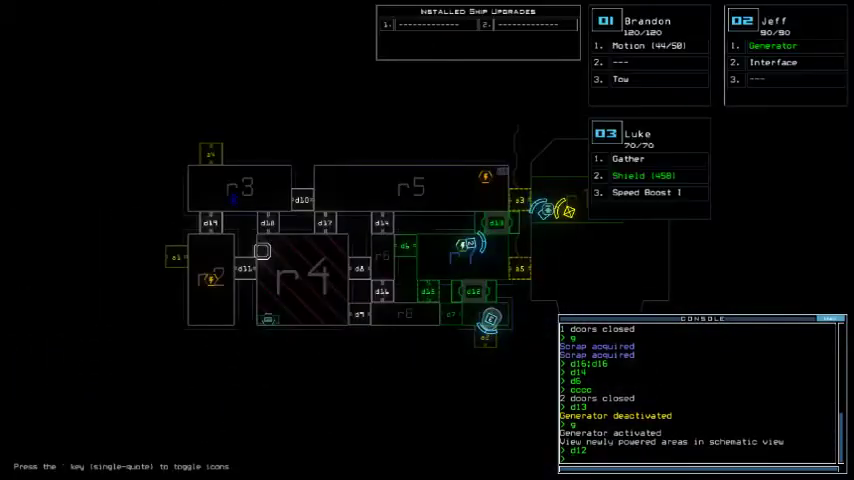
key(space)
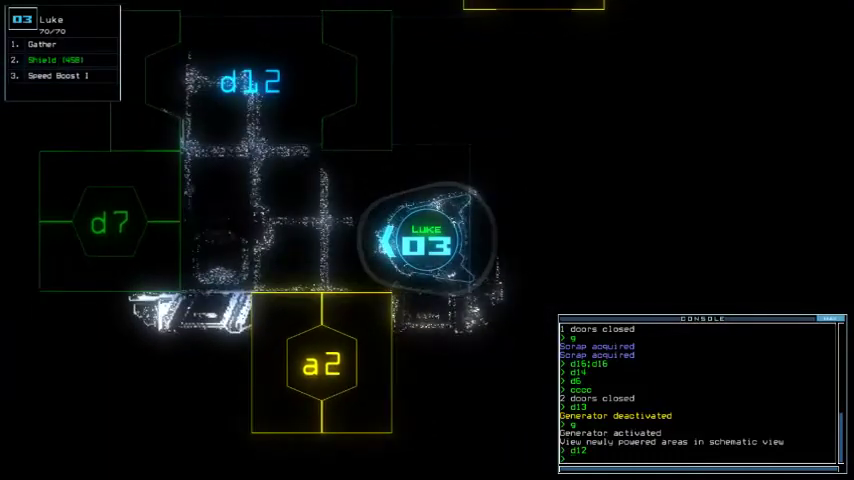
text(cccc)
key(Return)
text(d7)
key(space)
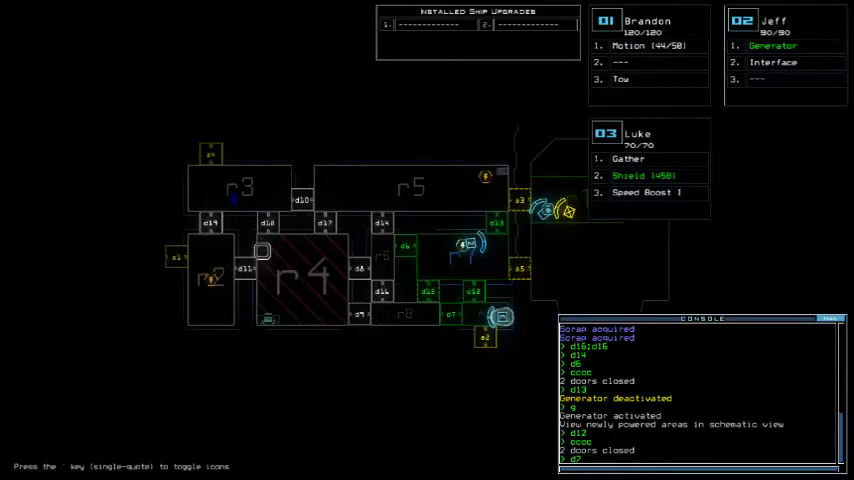
text(vacuum r3 a2)
- Open door d7, vent room r9 through airlock a2, reopen d7, and gather scrap
key(Return)
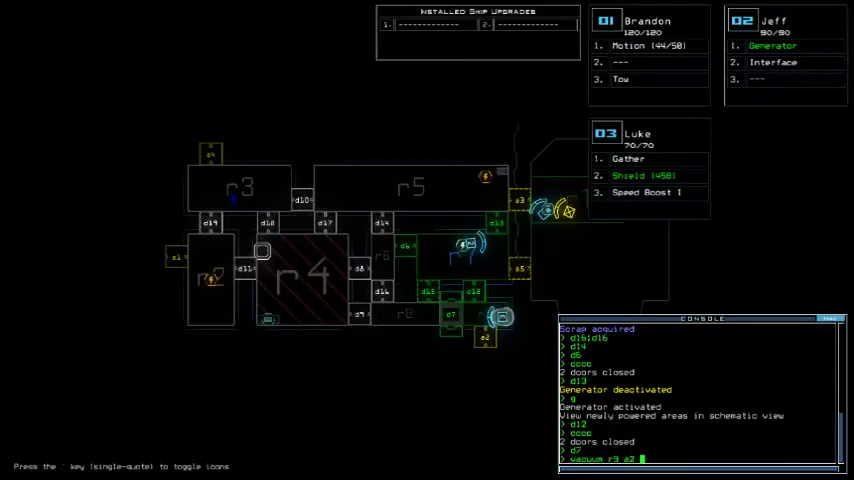
key(Return)
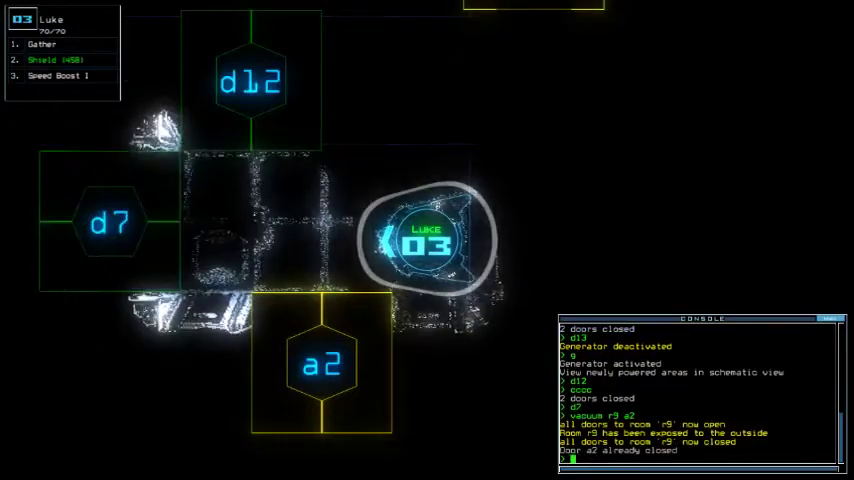
text(d7)
key(Return)
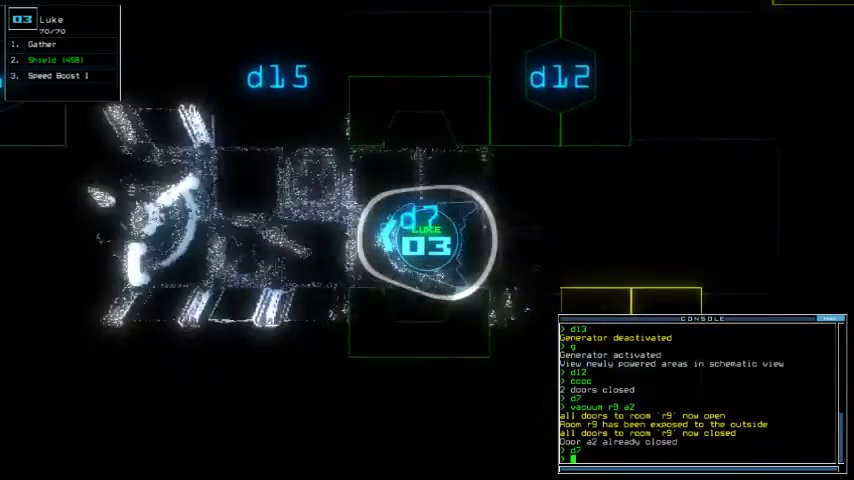
text(g)
key(Return)
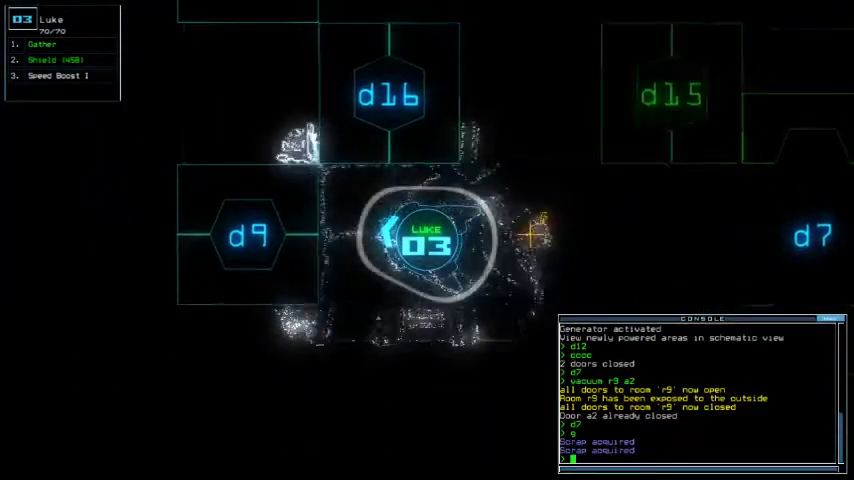
- Open door d12, start re-docking at airlock a2, and switch the generator back on
key(space)
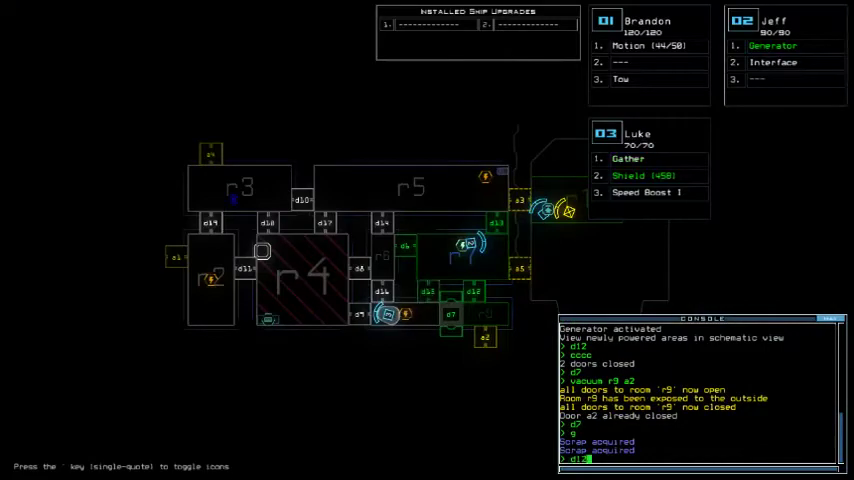
key(Return)
text(dd a2)
key(Return)
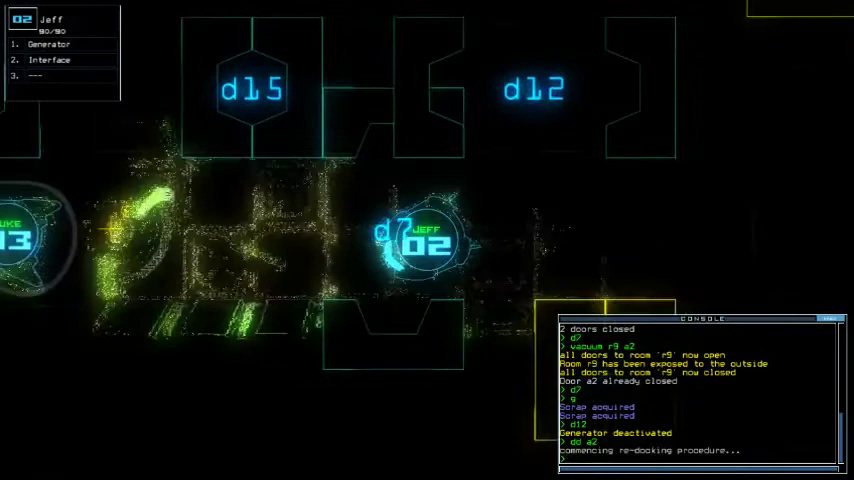
text(3g)
key(Return)
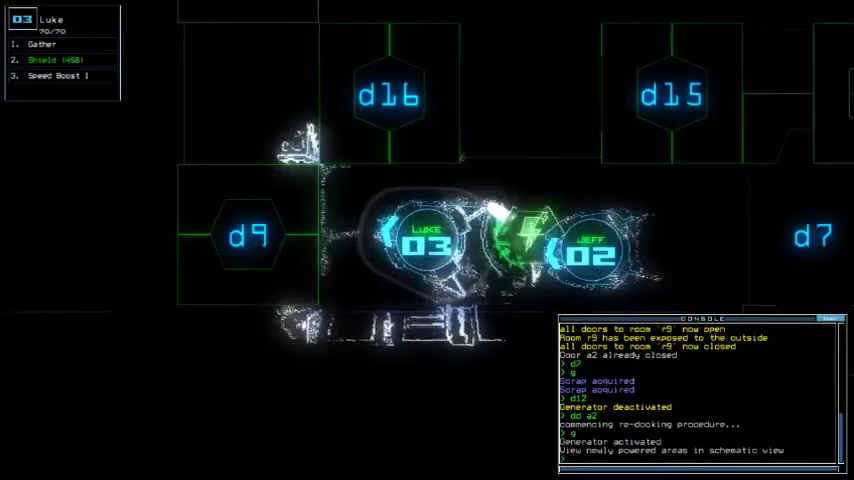
text(swap 2)
- Trade upgrades so drone 03 carries Interface and drone 02 gets Speed Boost I
key(Return)
key(Return)
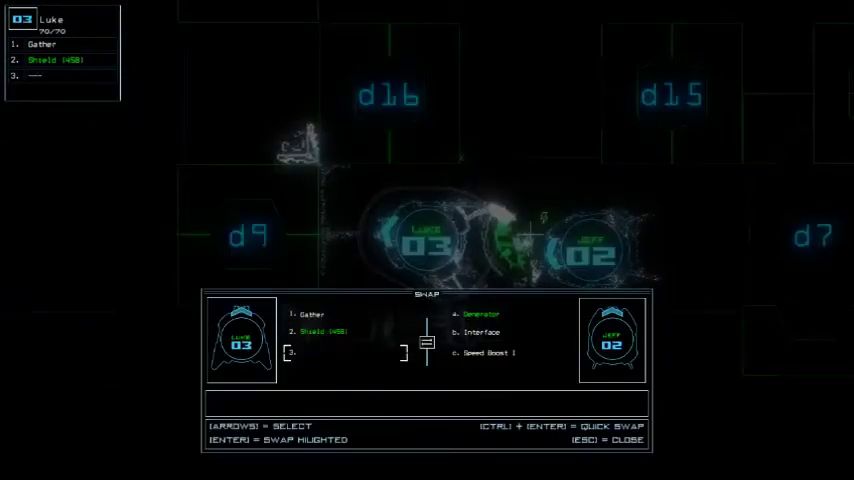
key(Escape)
key(space)
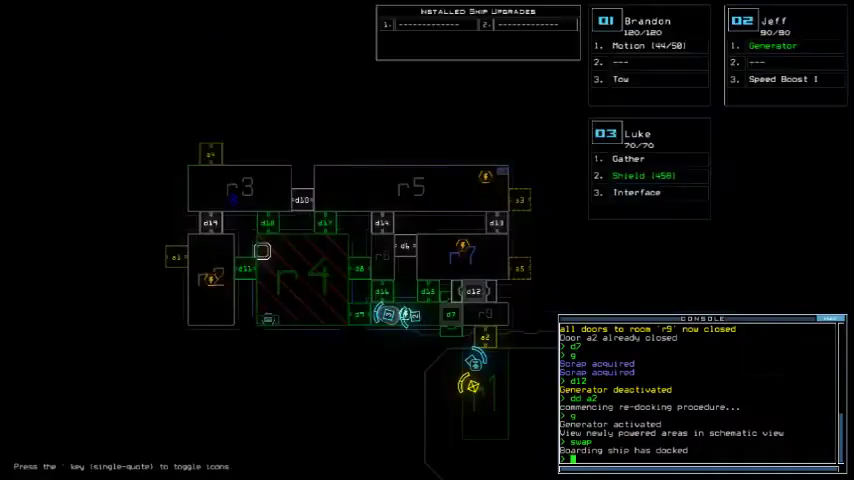
key(space)
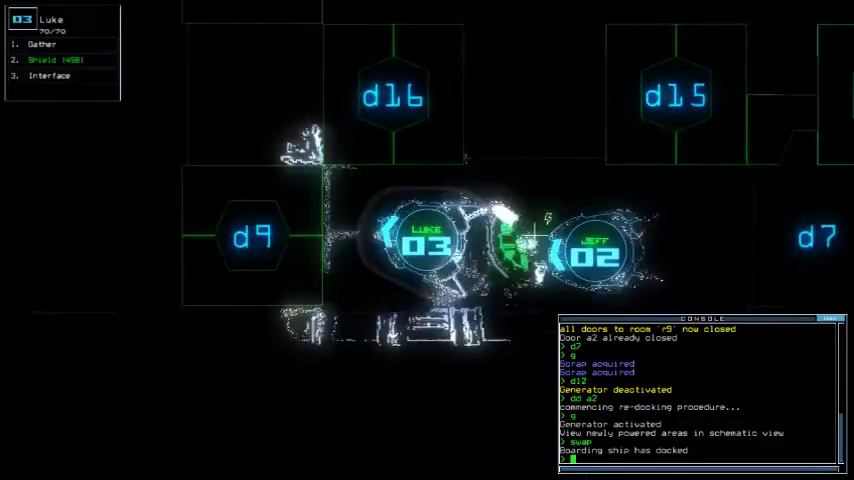
text(d1)
- Open door d9, close the doors around the room, and switch off the Interface upgrade
key(BackSpace)
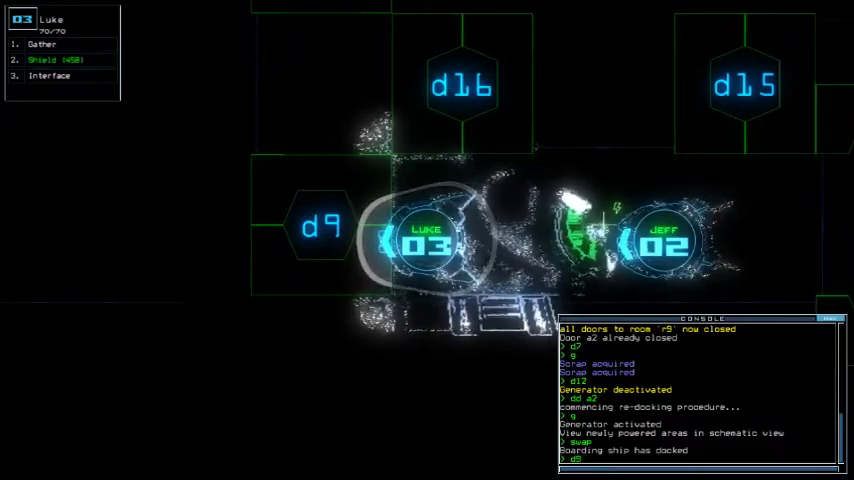
key(Return)
text(oc)
key(Return)
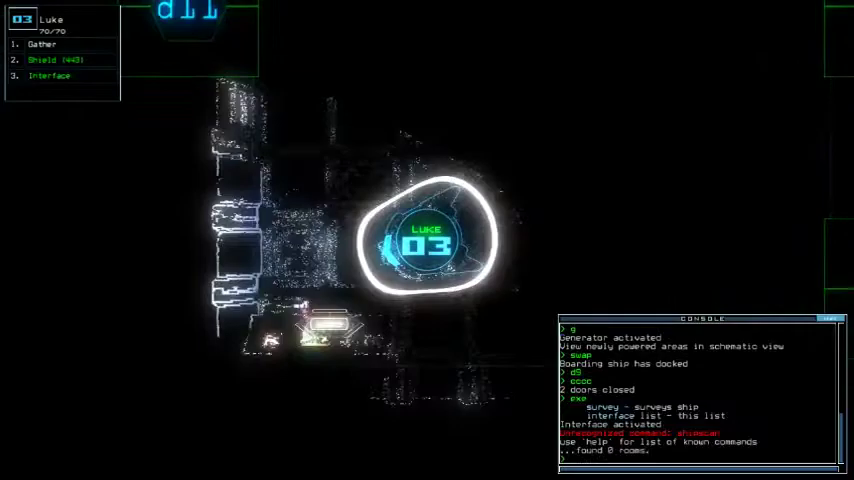
text(df)
key(Return)
text(d)
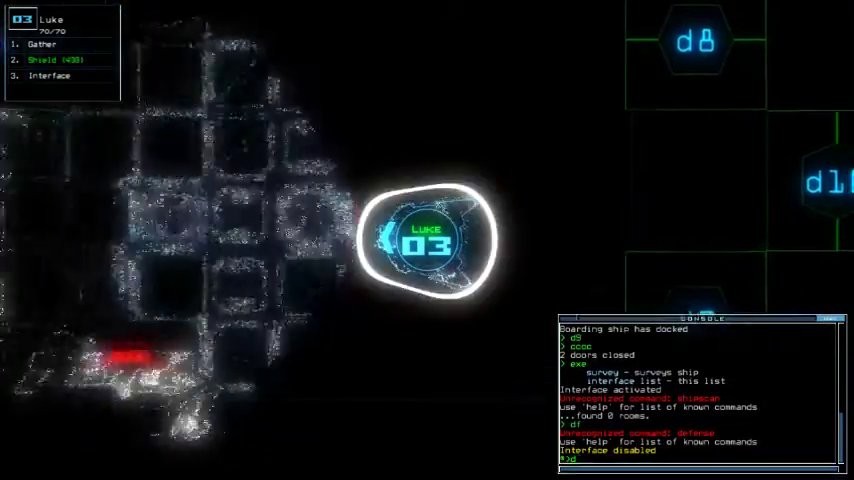
text(9)
- Reopen door d9, close the nearby door, order the drones back to r1, and open d7
key(Return)
text(cc)
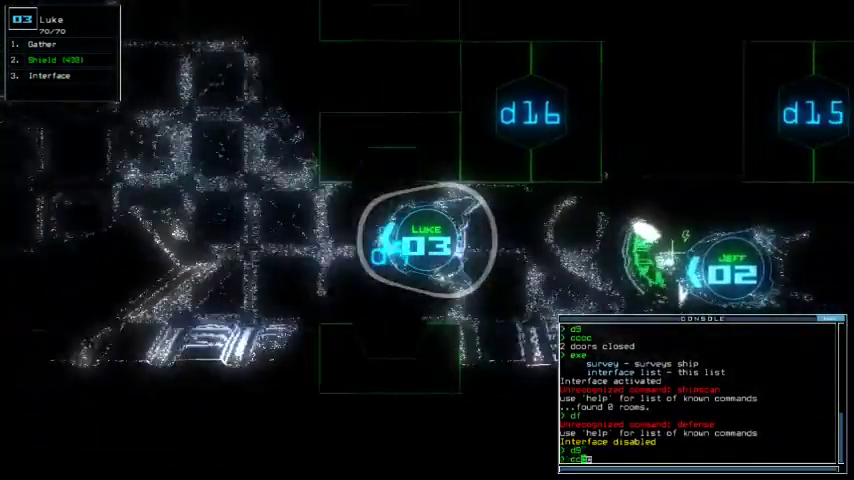
text(cc)
key(Return)
text(ex)
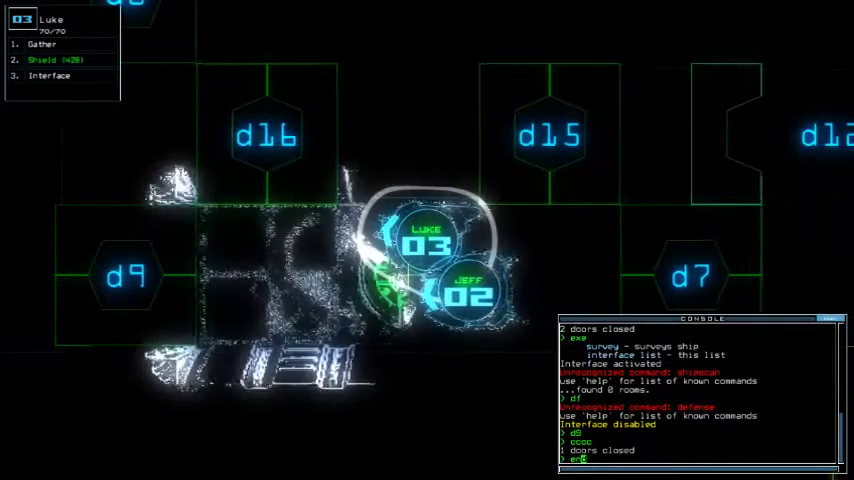
text(nd)
key(Return)
text(d7)
key(Return)
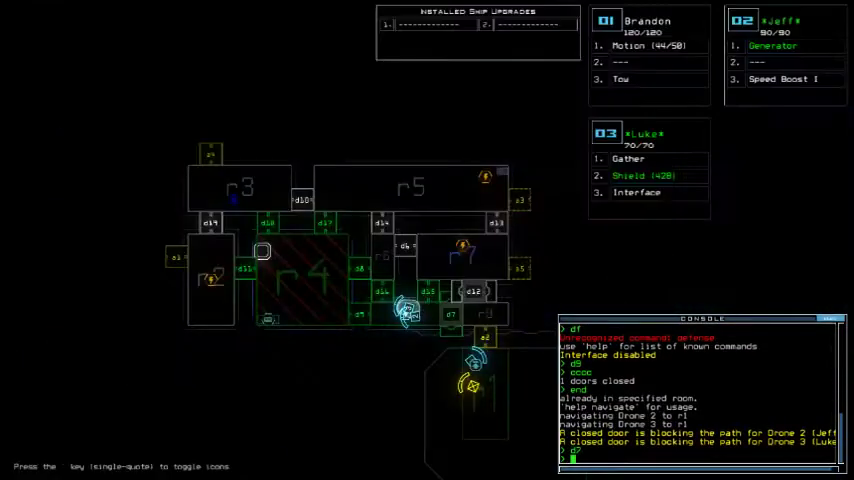
text(ar)
- Open all of room r1's doors, flag r7, and end the mission with a 905 score
key(Return)
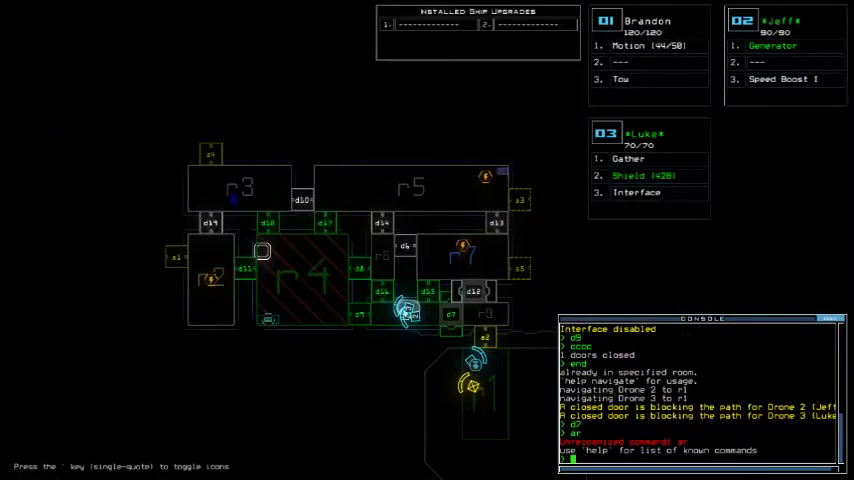
text(or1)
key(Return)
text(flag r7)
key(Return)
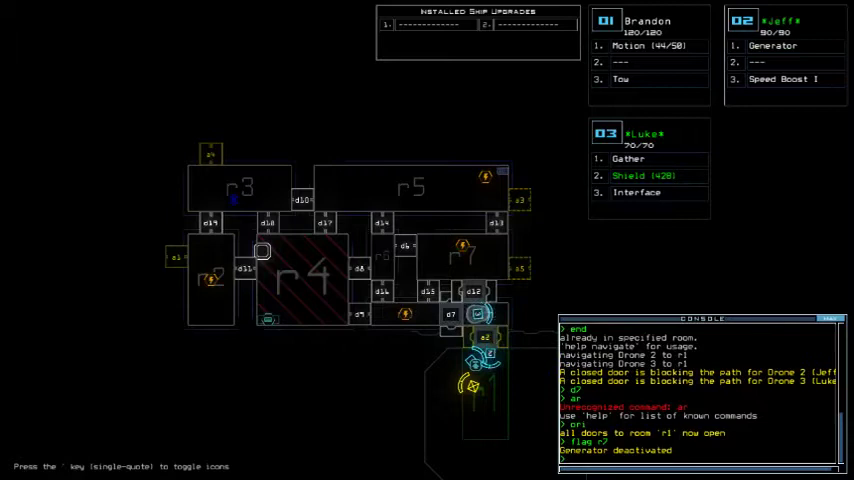
text(out)
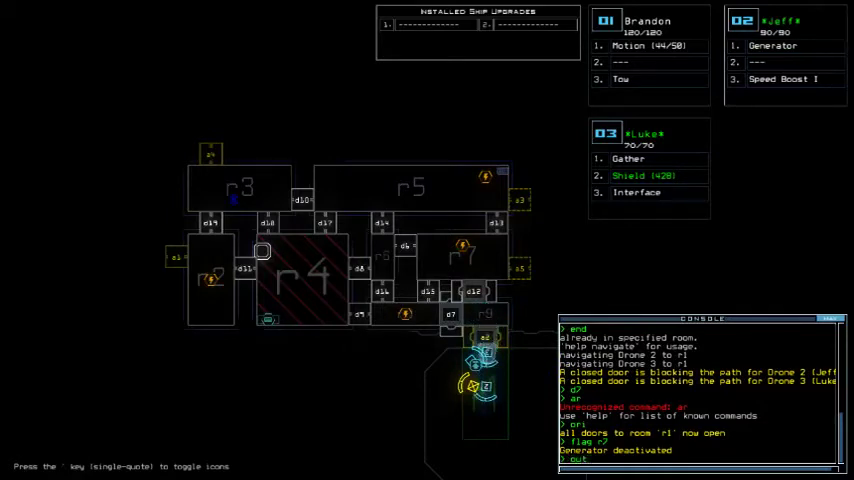
key(Return)
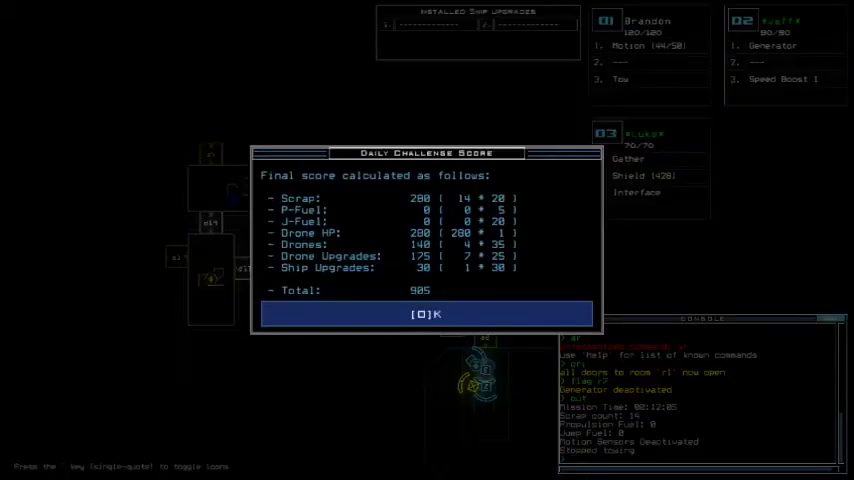
- Dismiss the Daily Challenge Score dialog to reach the 04/26/2020 leaderboard
key(Return)
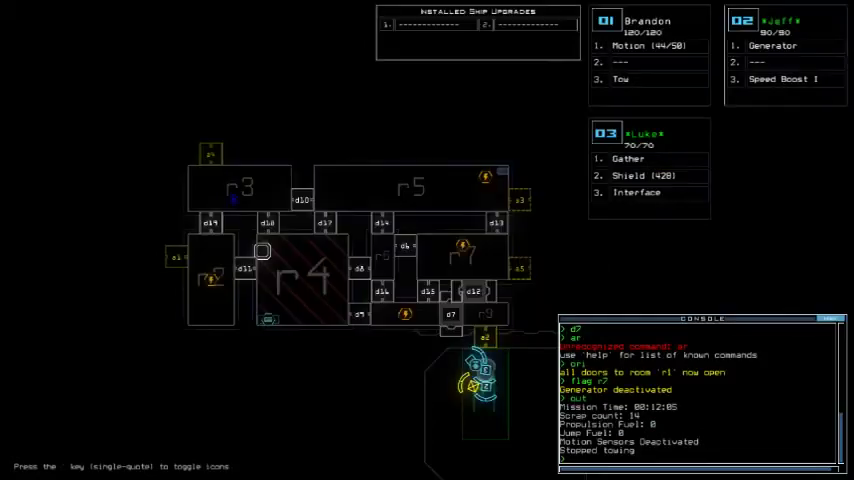